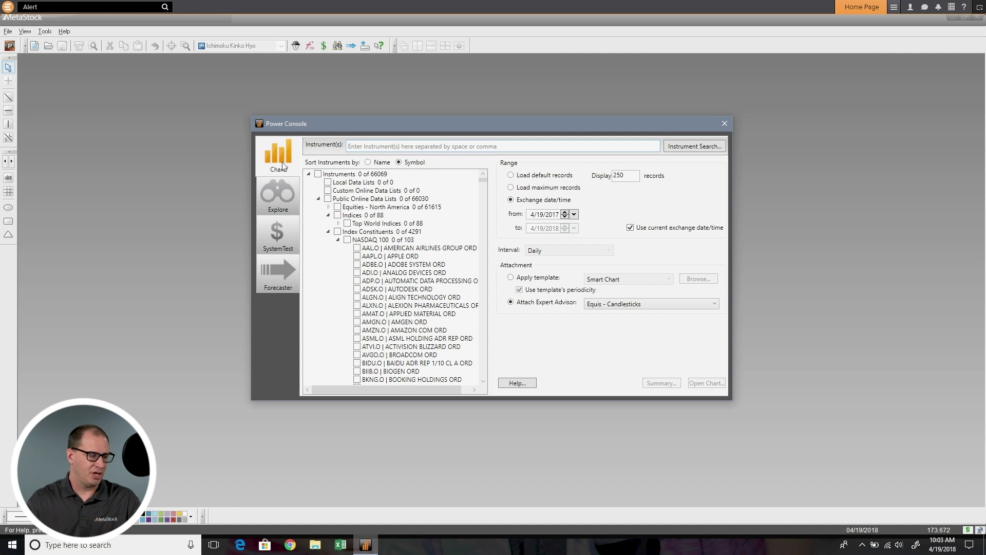
In the Power Console's Explore list, tick the Equis - MACD Buy Signal exploration
left_click(279, 199)
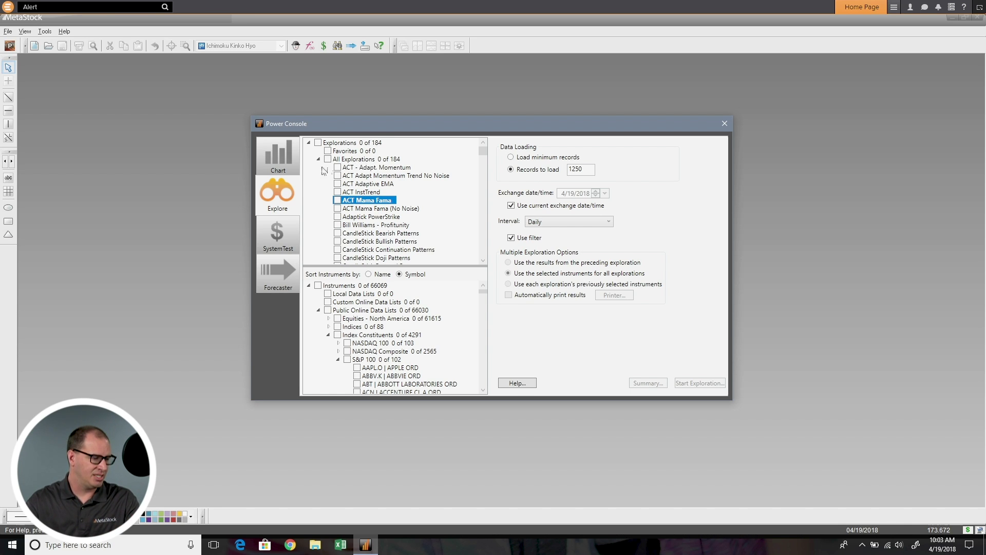
scroll(395, 174, "down", 4)
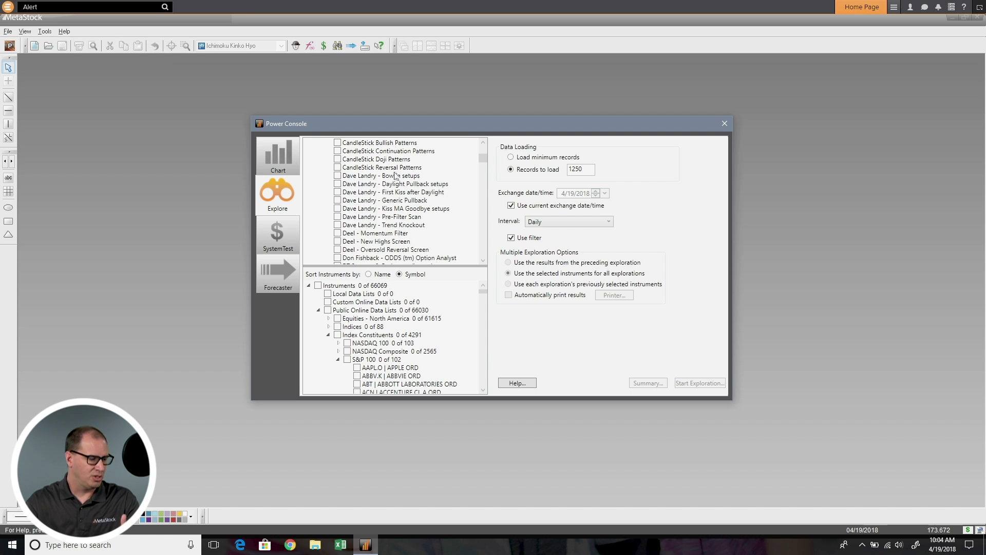
scroll(389, 187, "down", 12)
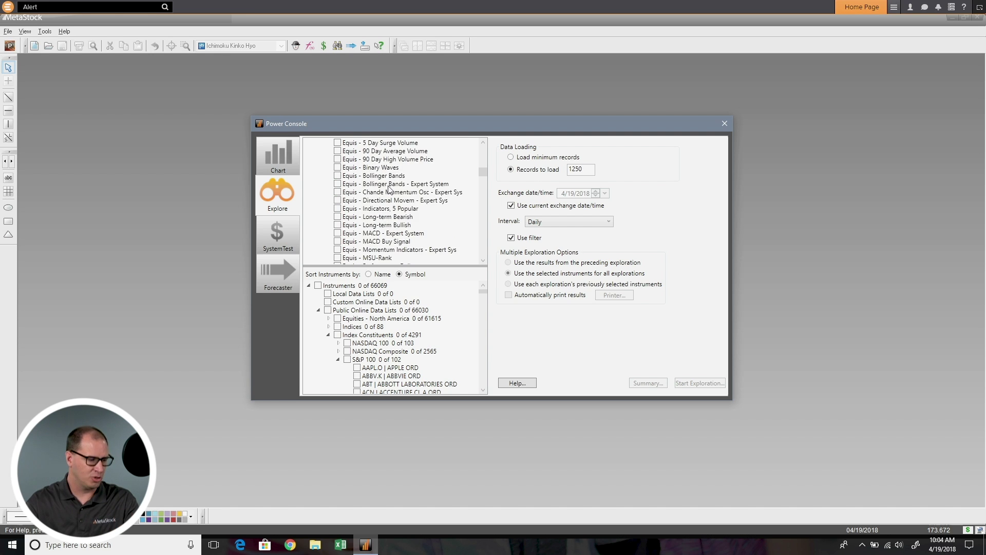
scroll(389, 188, "down", 10)
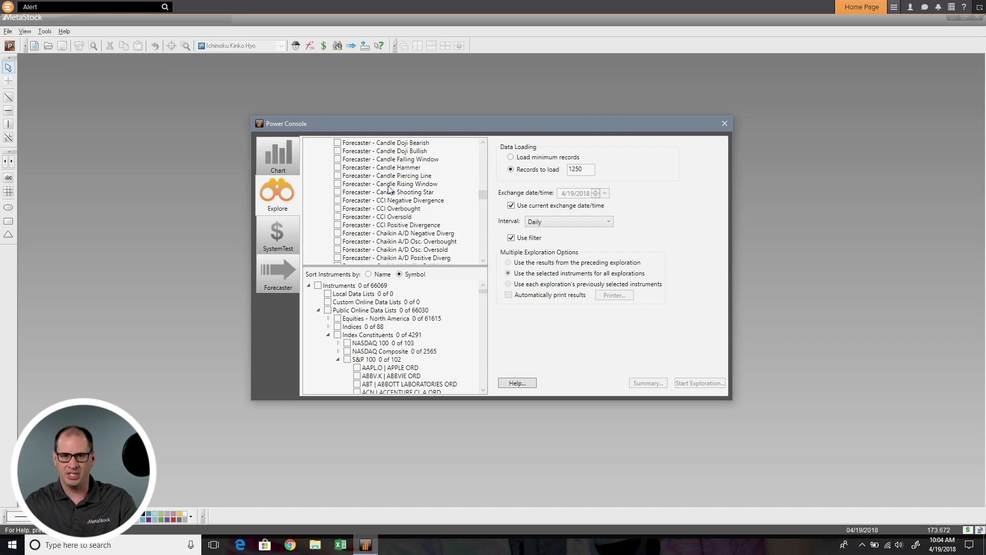
scroll(395, 188, "up", 1)
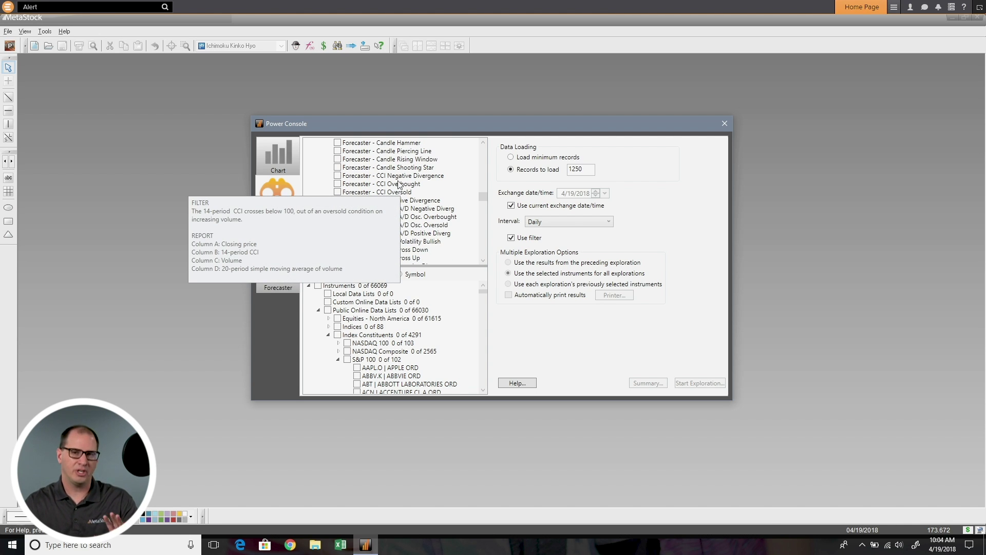
scroll(399, 184, "up", 8)
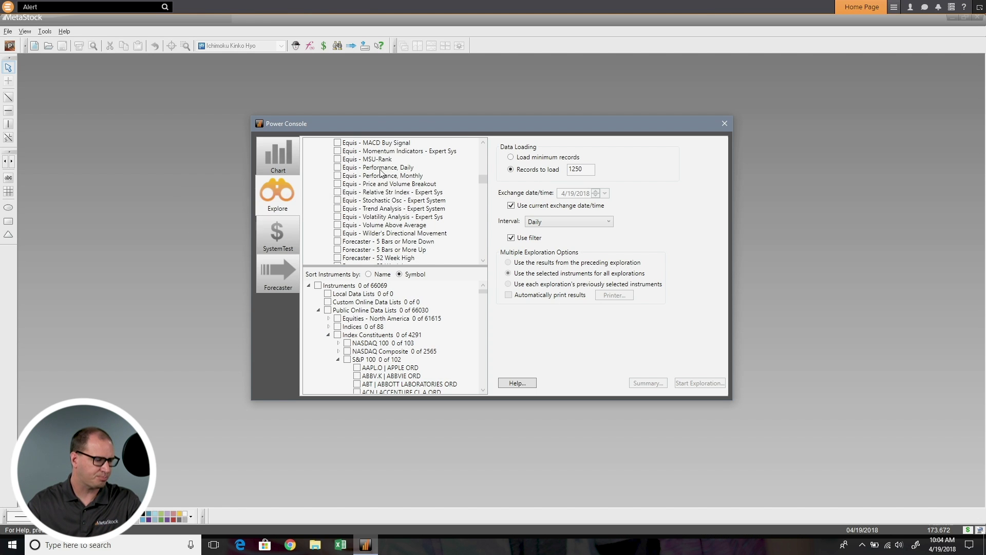
scroll(390, 177, "up", 2)
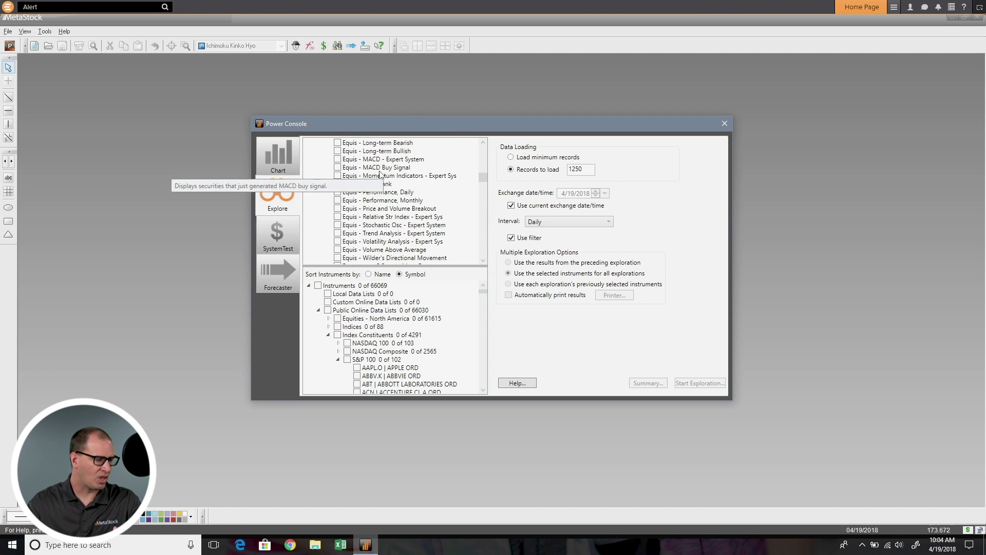
left_click(338, 168)
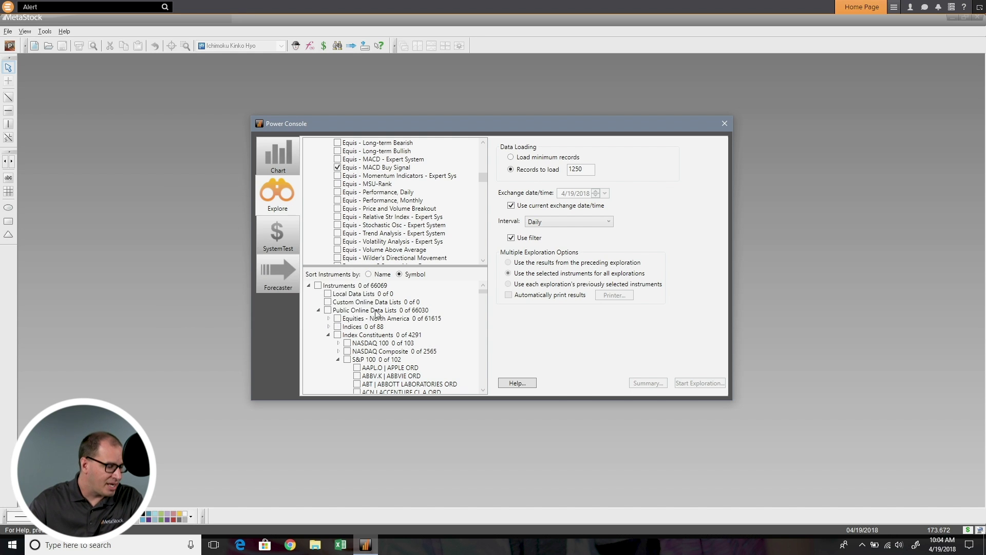
scroll(377, 315, "down", 1)
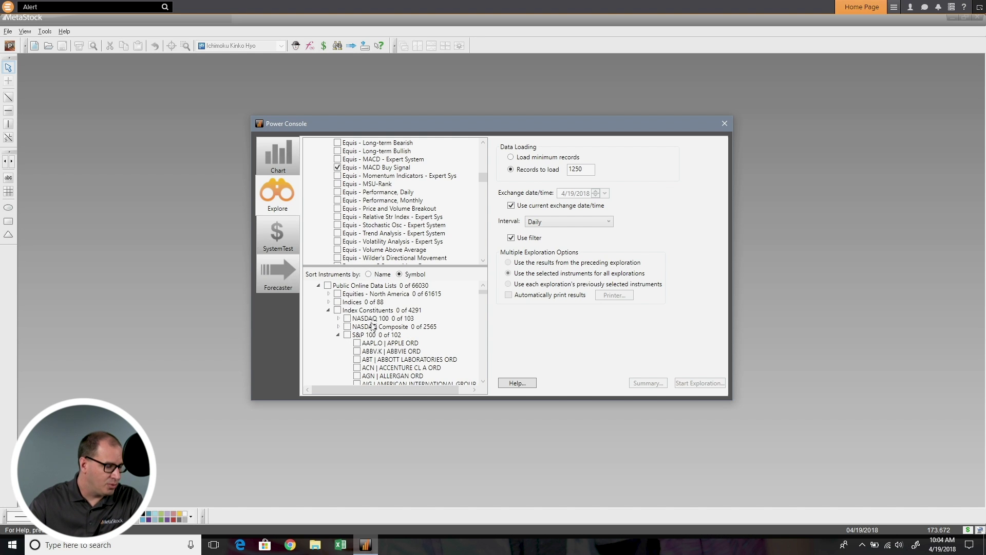
Collapse S&P 100 under Index Constituents and tick it to include all 102 instruments
left_click(339, 335)
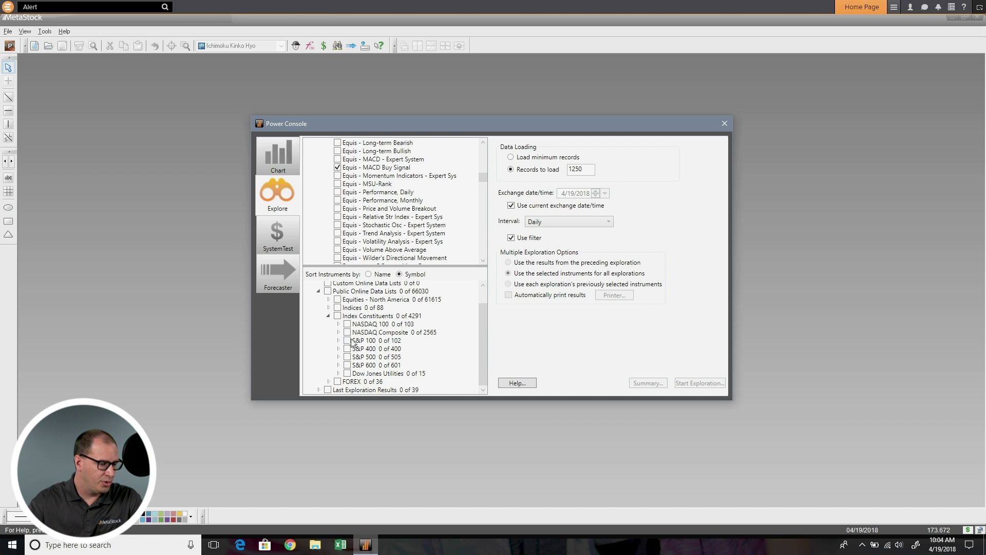
left_click(347, 340)
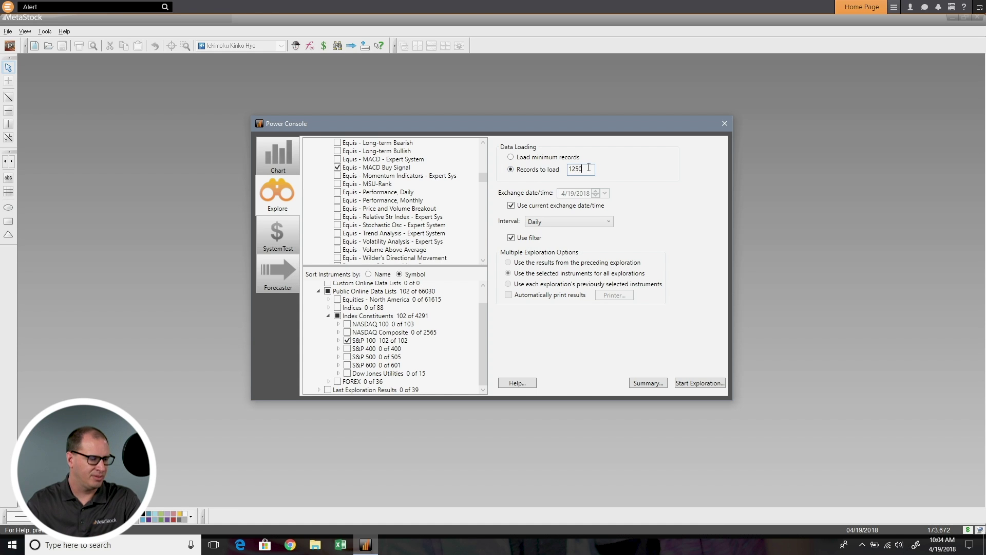
left_click(528, 170)
Set Records to load to 500, toggling Use current exchange date/time off and back on
type("500")
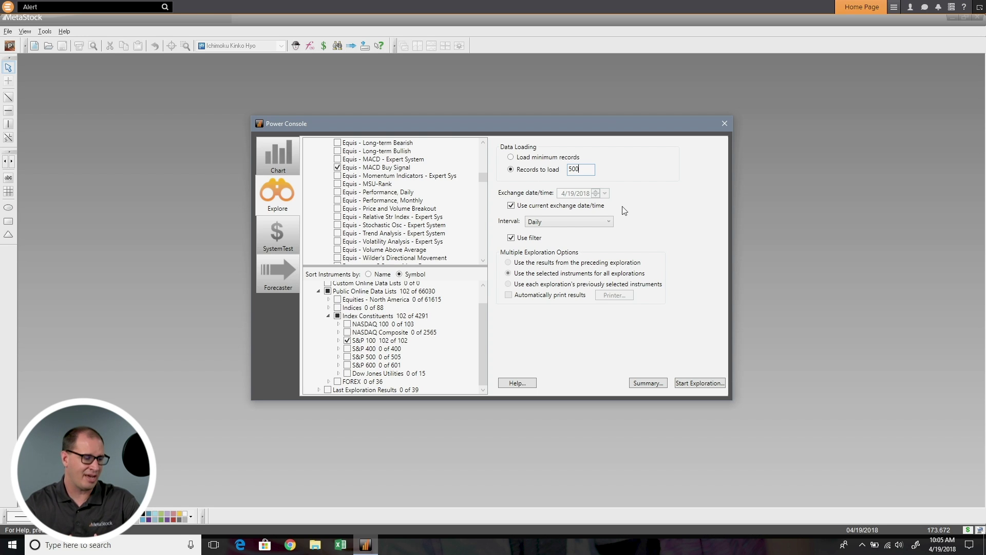
left_click(511, 206)
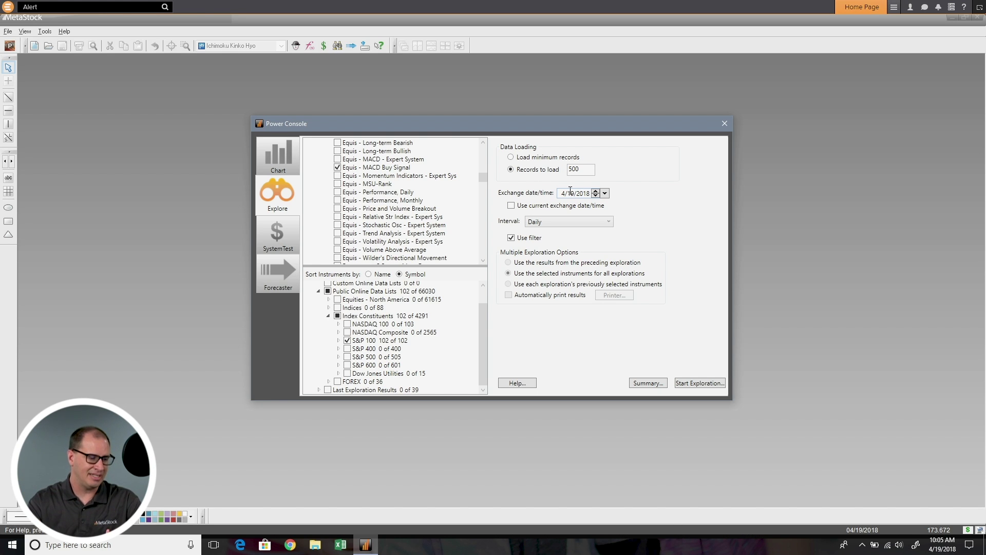
left_click(580, 193)
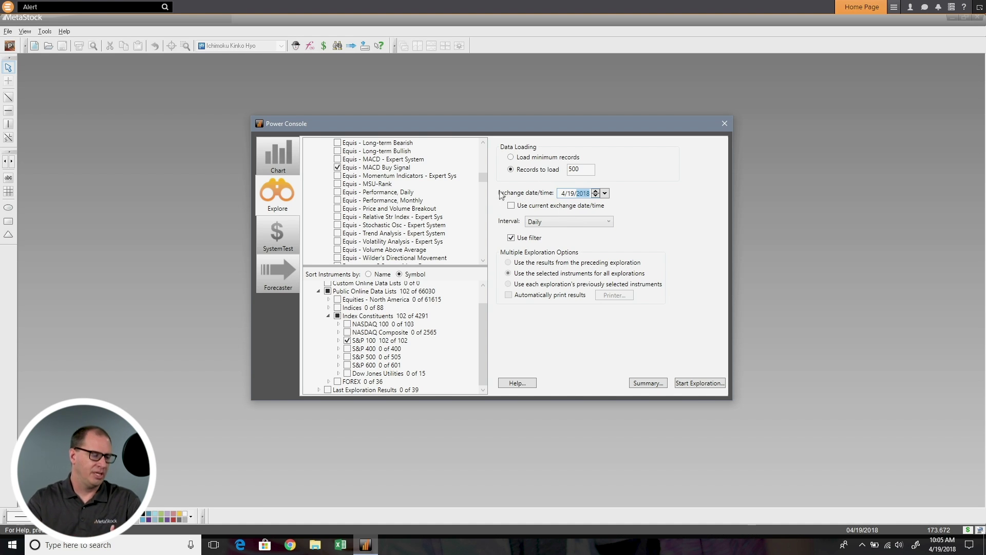
left_click(511, 206)
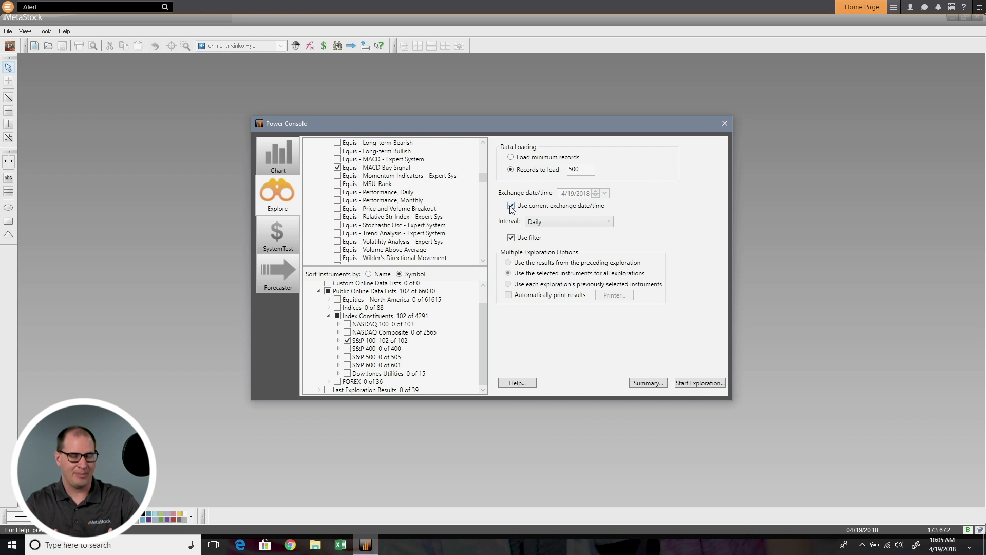
left_click(563, 224)
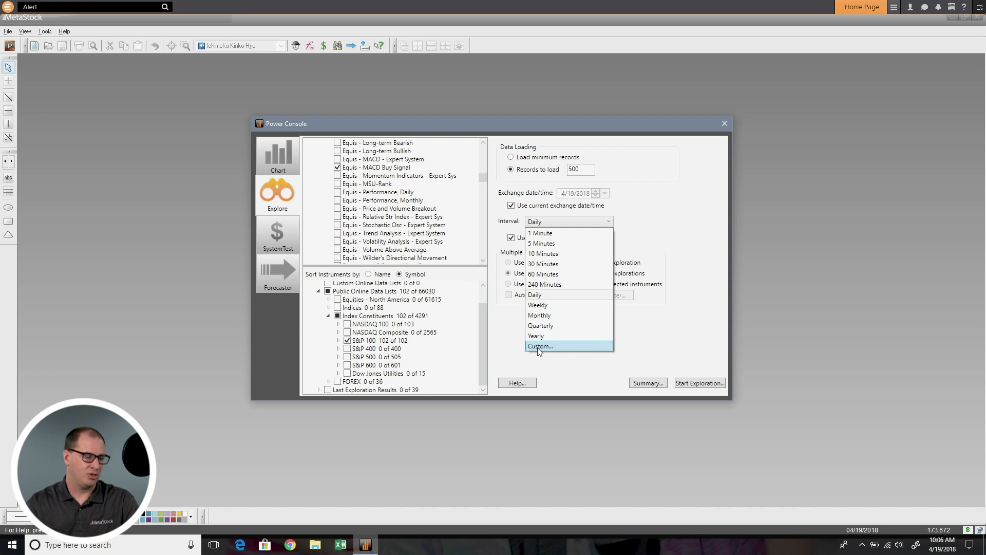
left_click(549, 297)
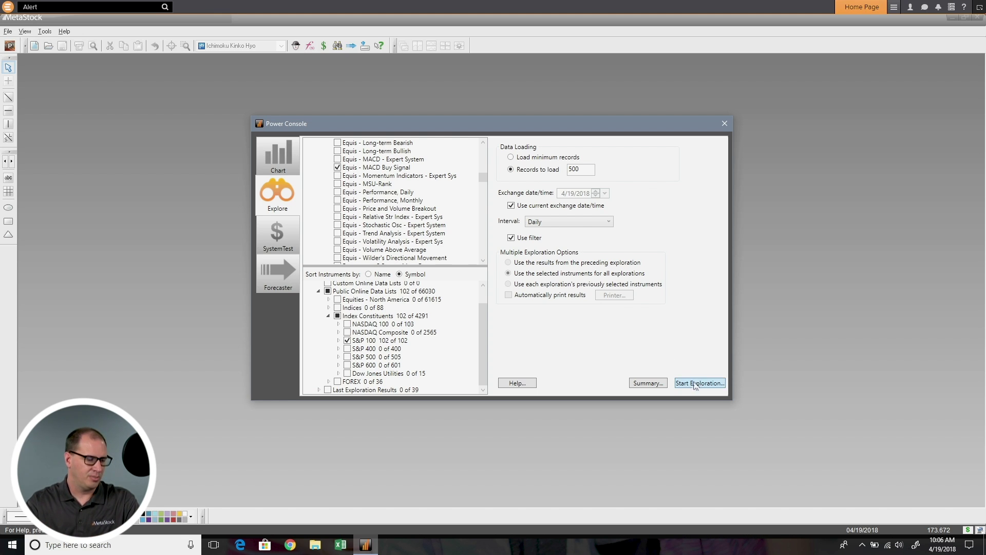
Review the settings summary (500 records, Daily, MACD Buy Signal on S&P 100), leaving Field on Default
left_click(648, 384)
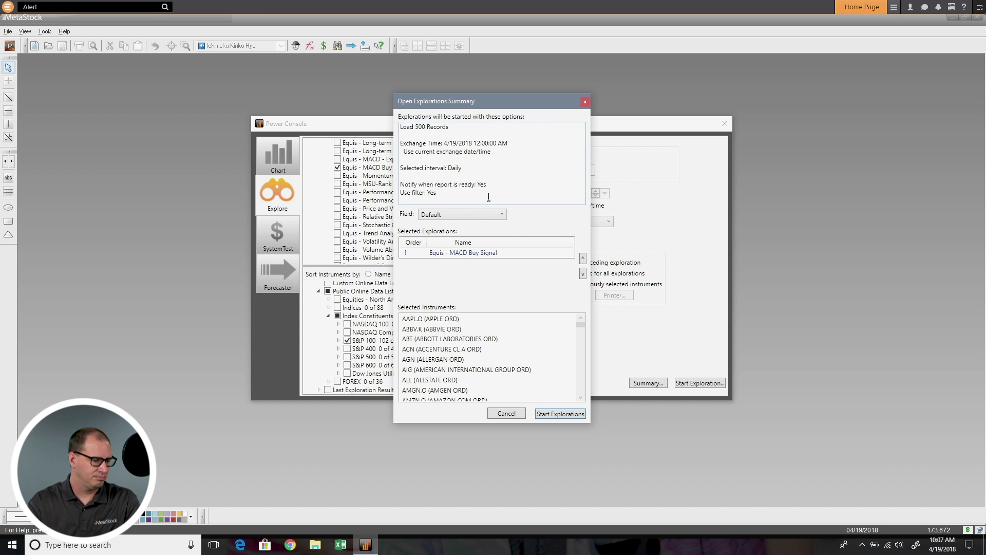
left_click(451, 221)
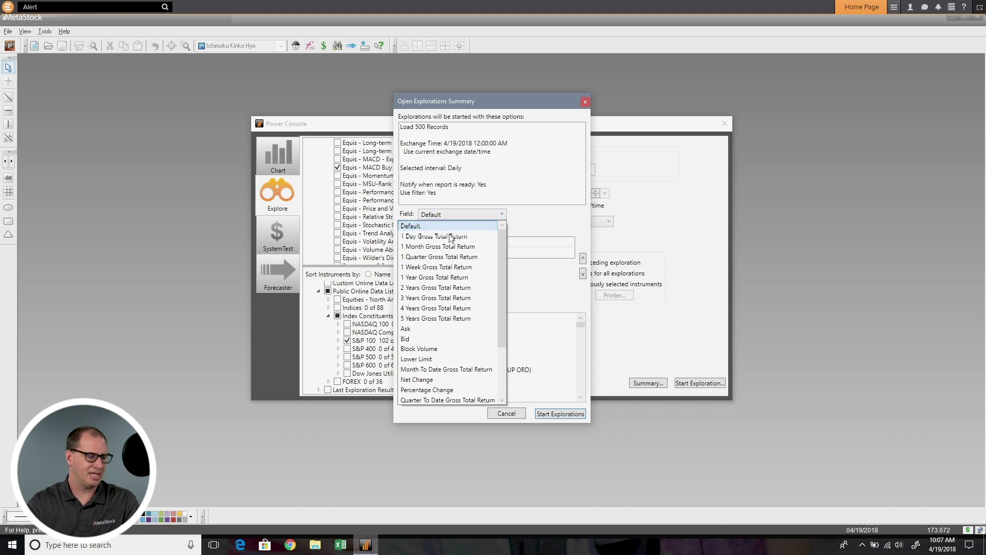
scroll(449, 328, "down", 2)
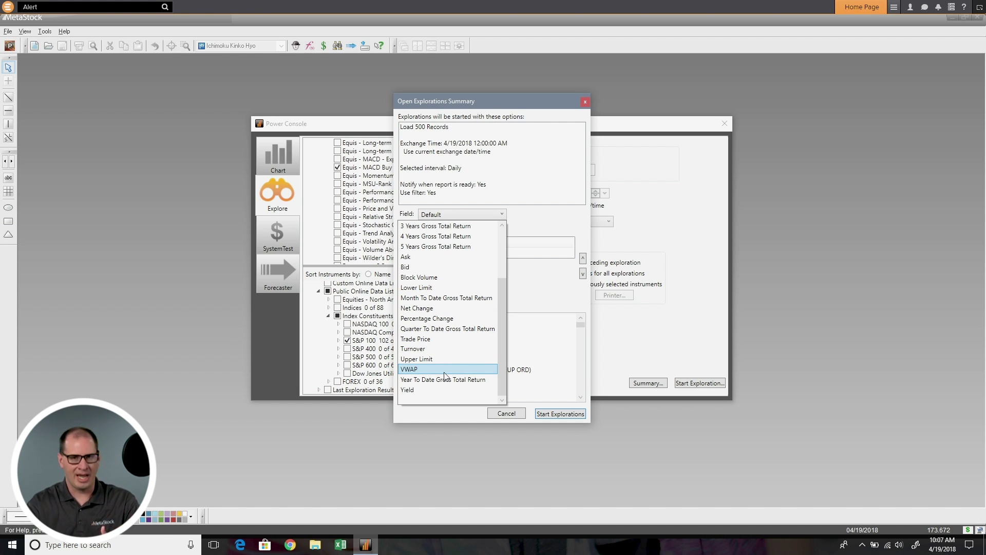
left_click(552, 303)
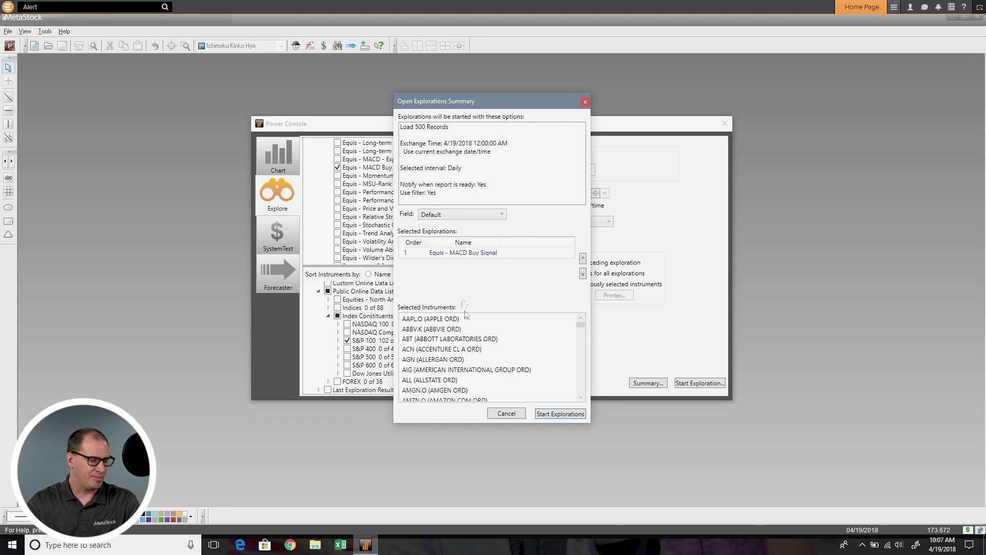
scroll(466, 343, "down", 5)
scroll(466, 343, "down", 20)
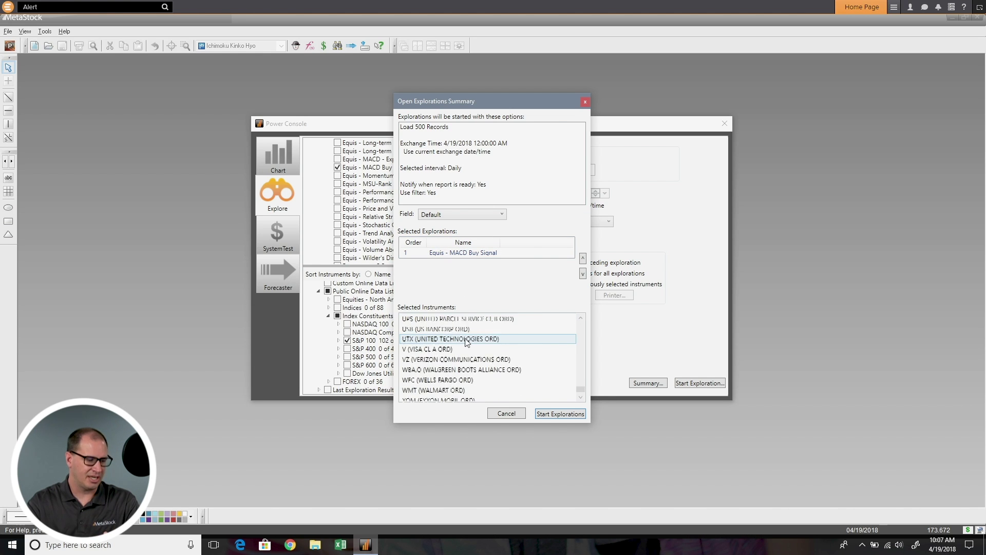
left_click(557, 414)
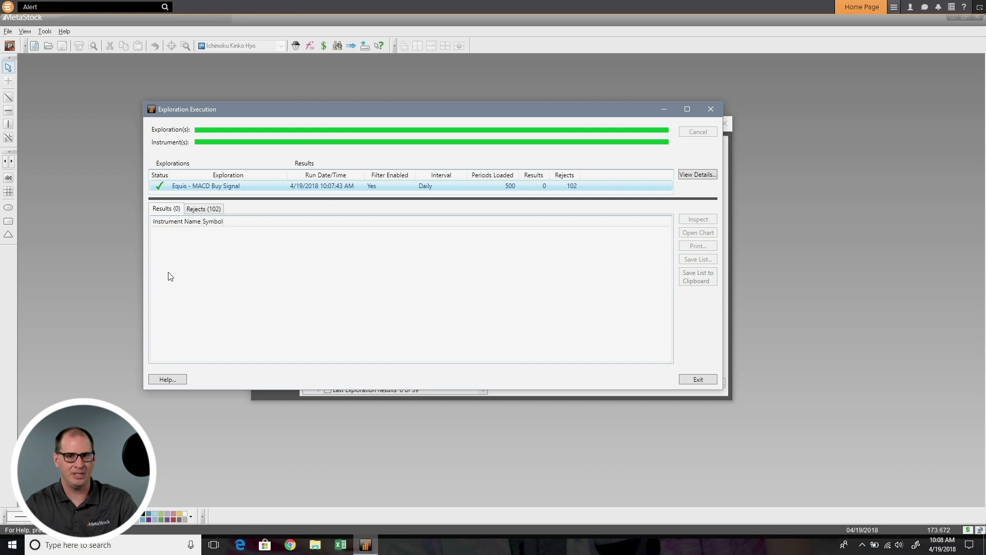
Browse the Rejects (102) tab listing S&P 100 instruments with Normal filter rejection
left_click(201, 210)
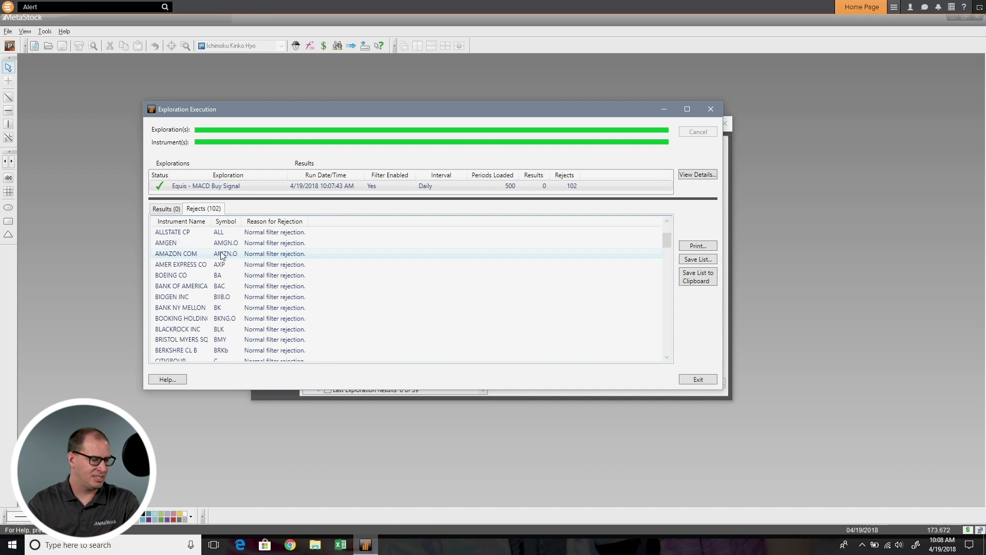
scroll(222, 255, "down", 8)
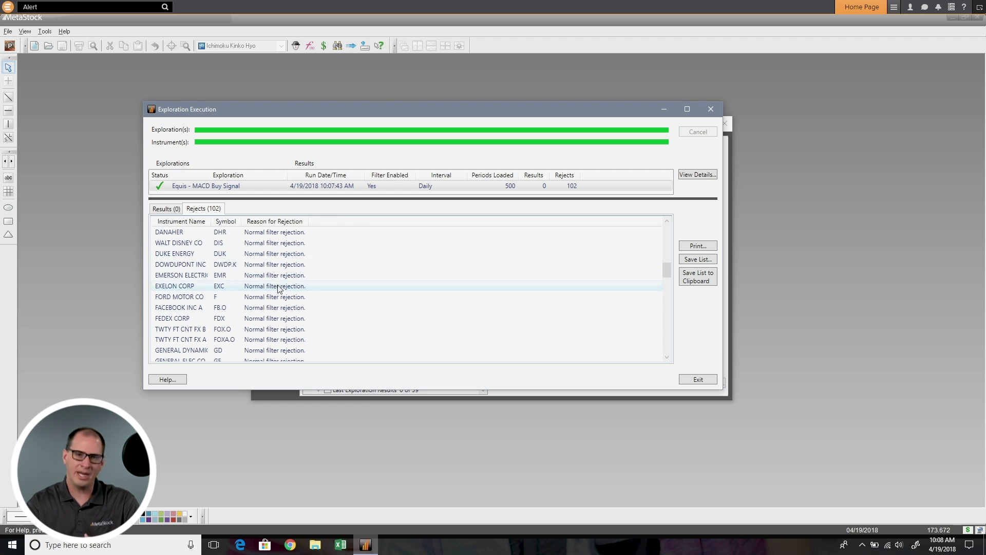
scroll(282, 296, "down", 3)
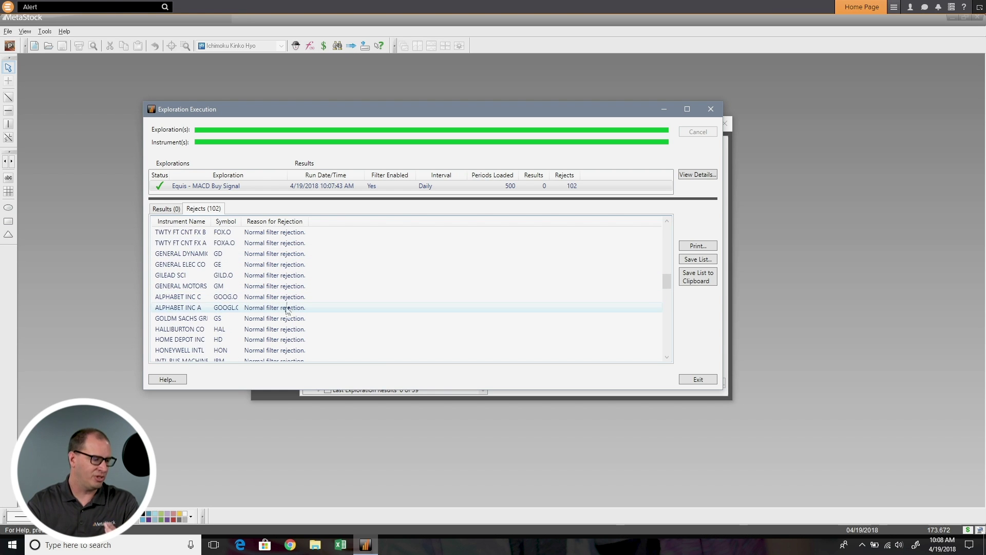
scroll(287, 313, "down", 3)
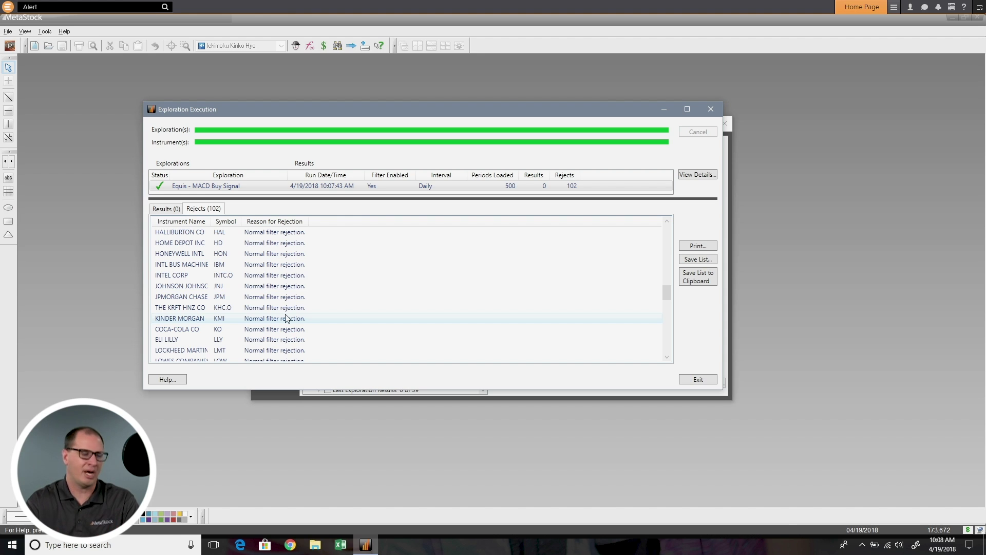
Close the results, untick MACD Buy Signal and tick CandleStick Bearish Patterns instead
left_click(699, 380)
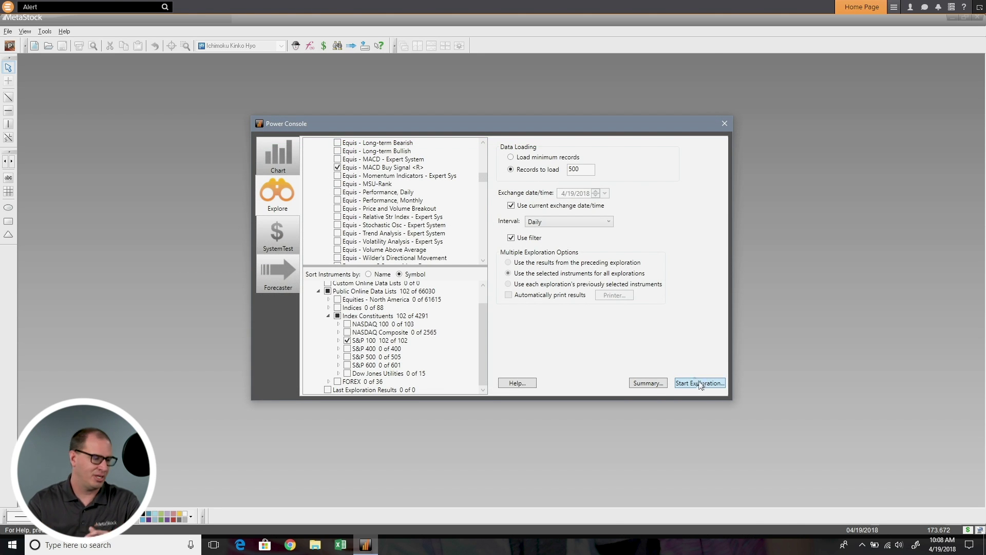
left_click(337, 168)
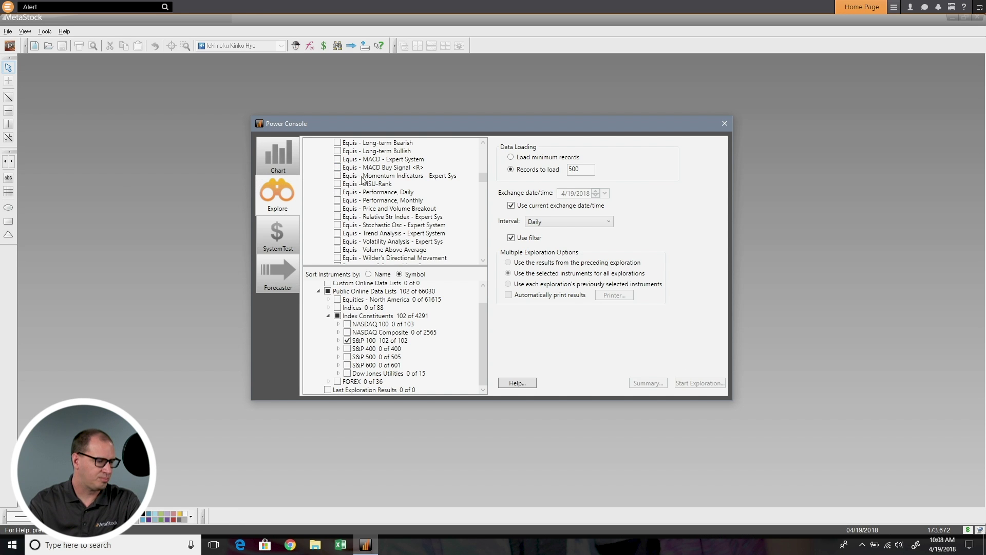
scroll(362, 180, "up", 10)
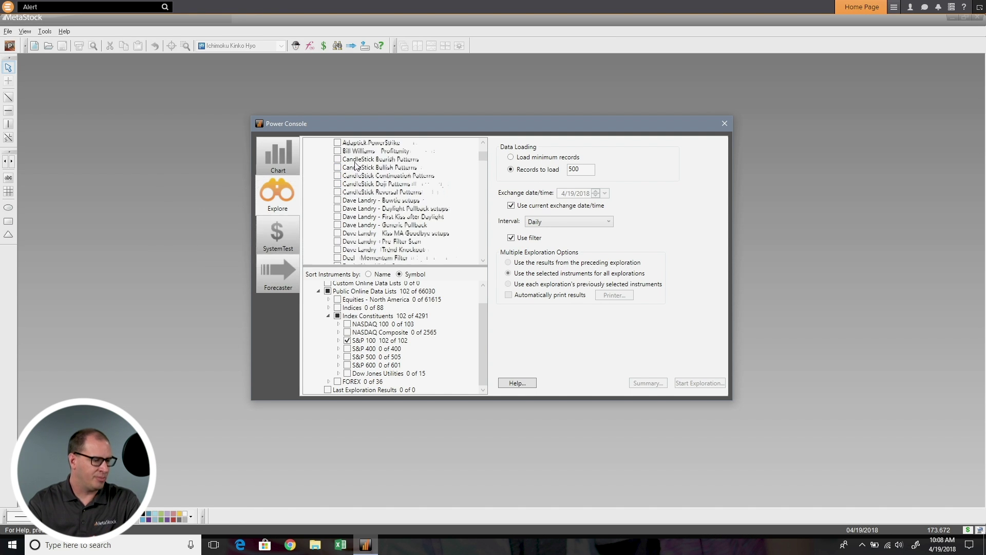
scroll(355, 164, "up", 1)
mouse_move(338, 188)
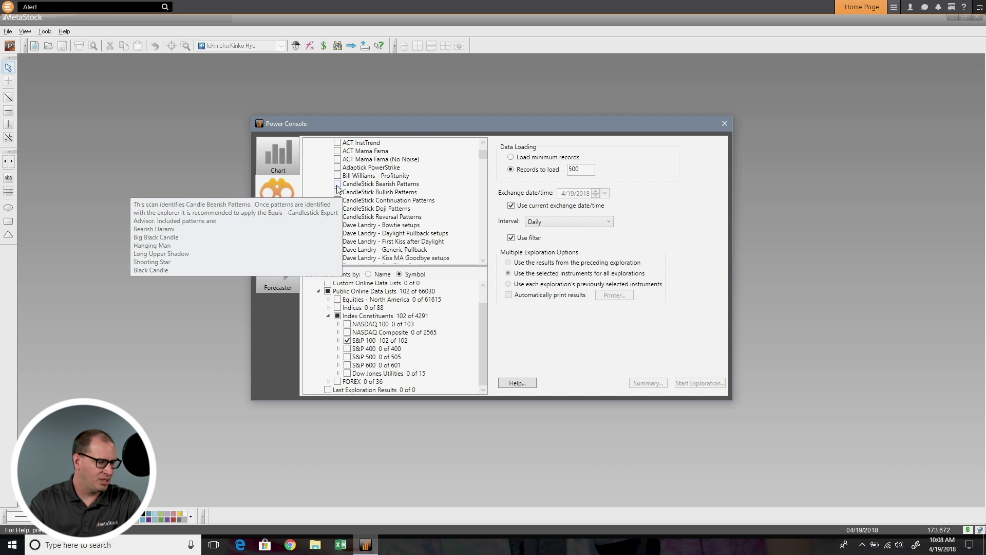
left_click(337, 185)
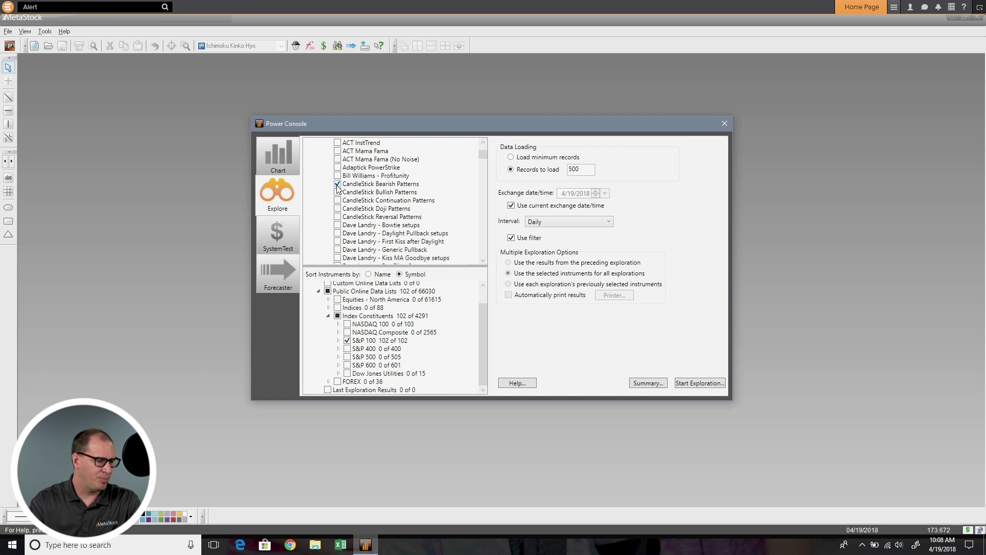
left_click(363, 184)
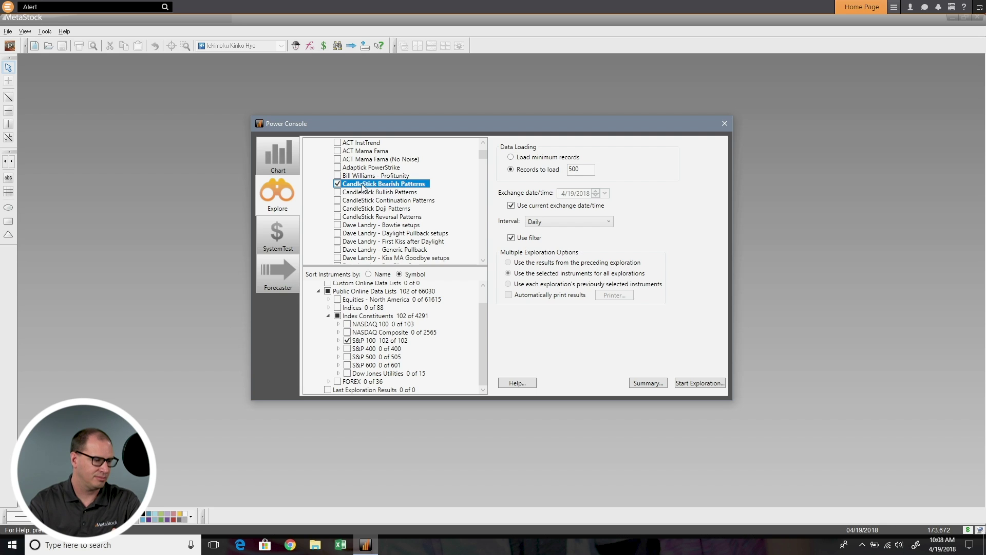
mouse_move(373, 186)
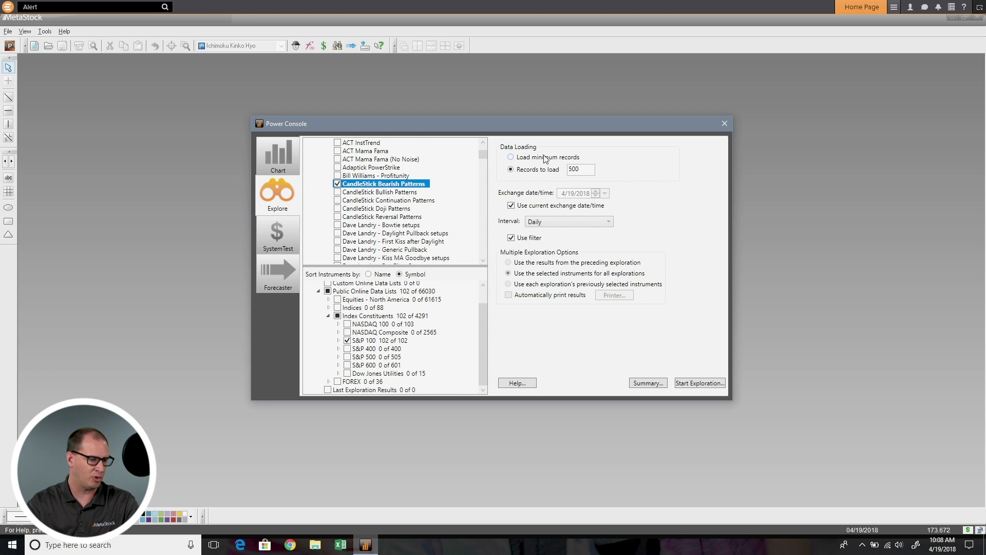
Run CandleStick Bearish Patterns, check the Rejects (20) tab, then return to Results (82)
left_click(712, 382)
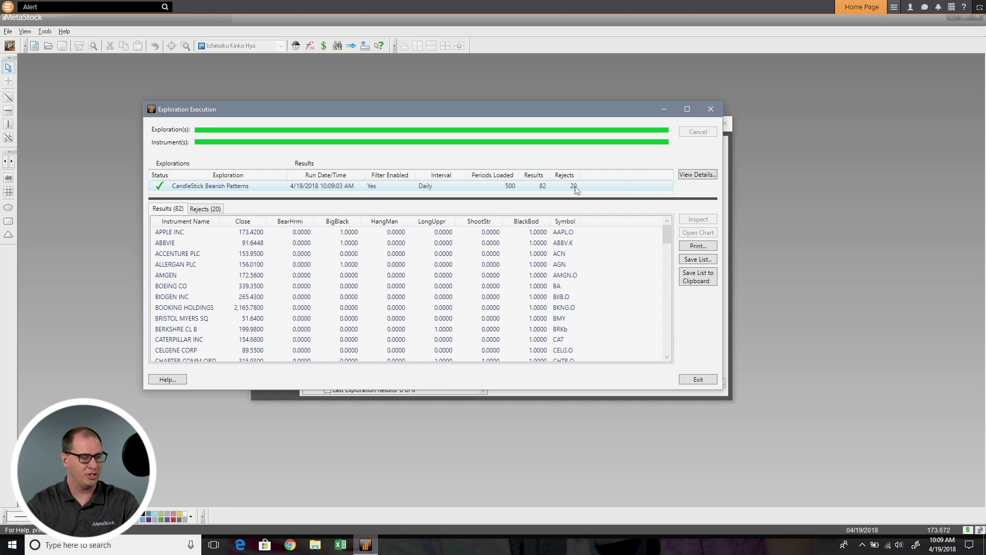
left_click(215, 210)
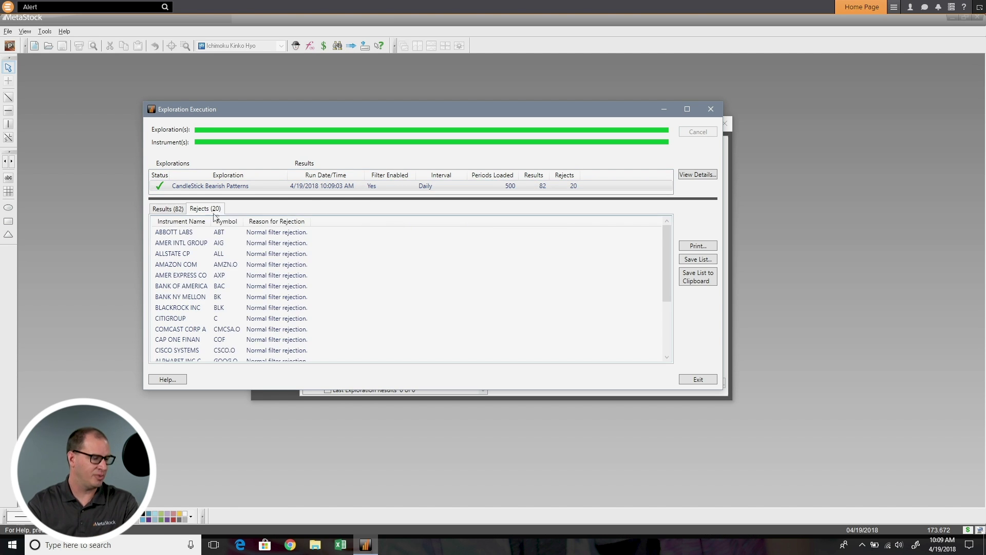
scroll(298, 321, "down", 2)
scroll(298, 321, "up", 2)
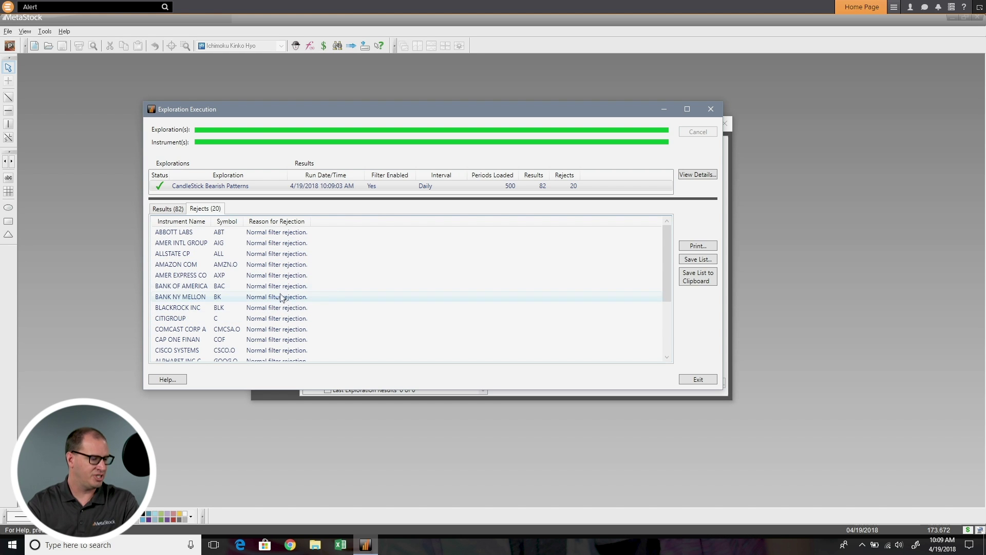
left_click(169, 209)
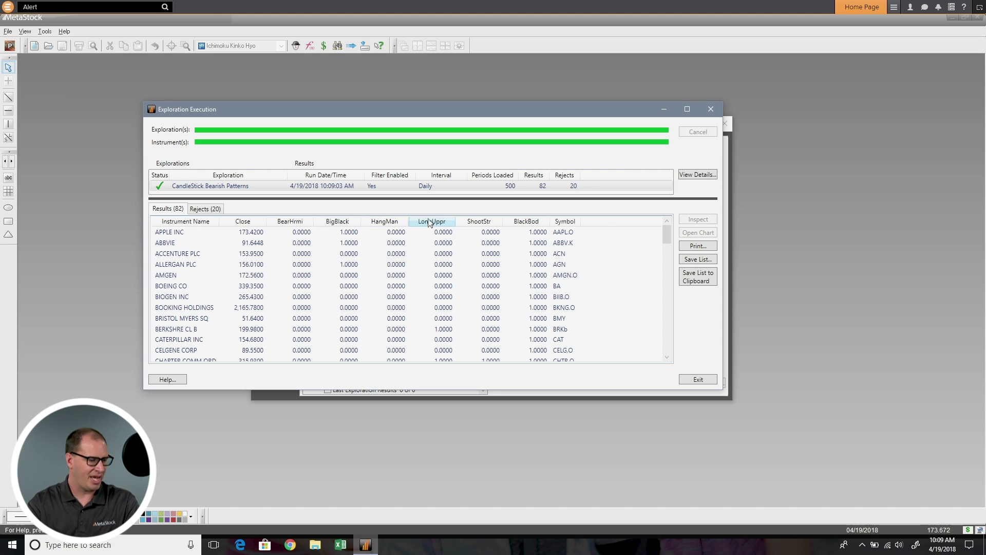
Sort results by HangMan descending, then by LongUppr, and open the CHARTER COMM ORD chart
left_click(398, 223)
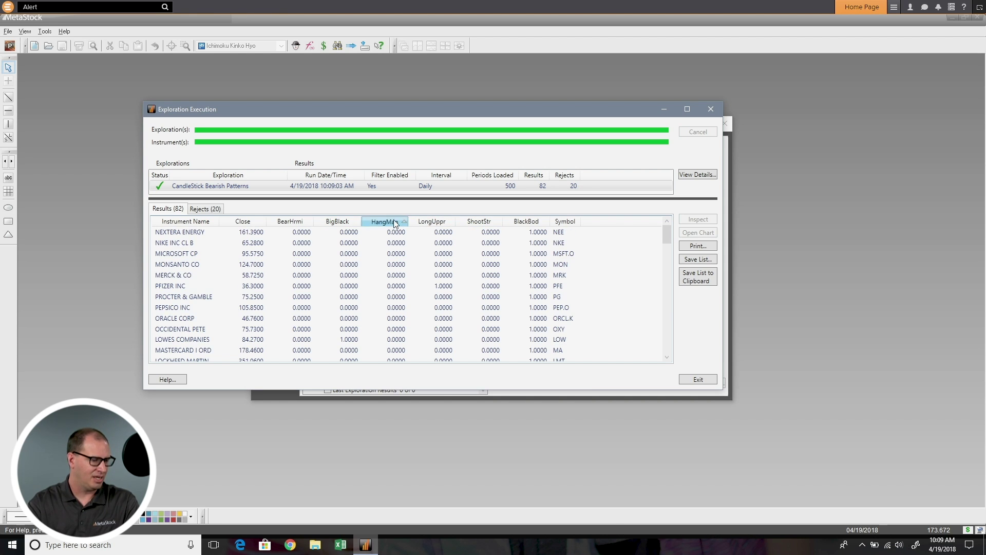
left_click(396, 223)
left_click(396, 232)
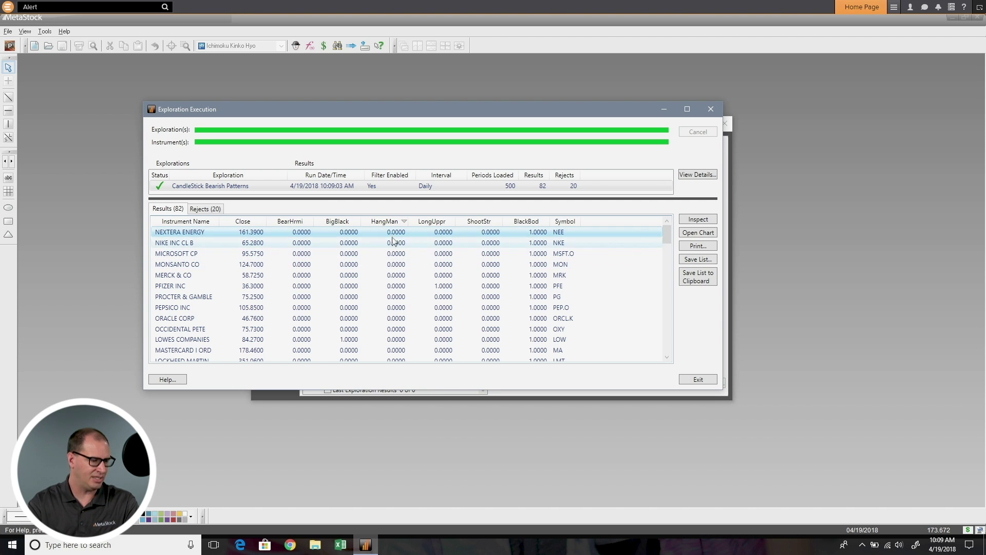
left_click(433, 222)
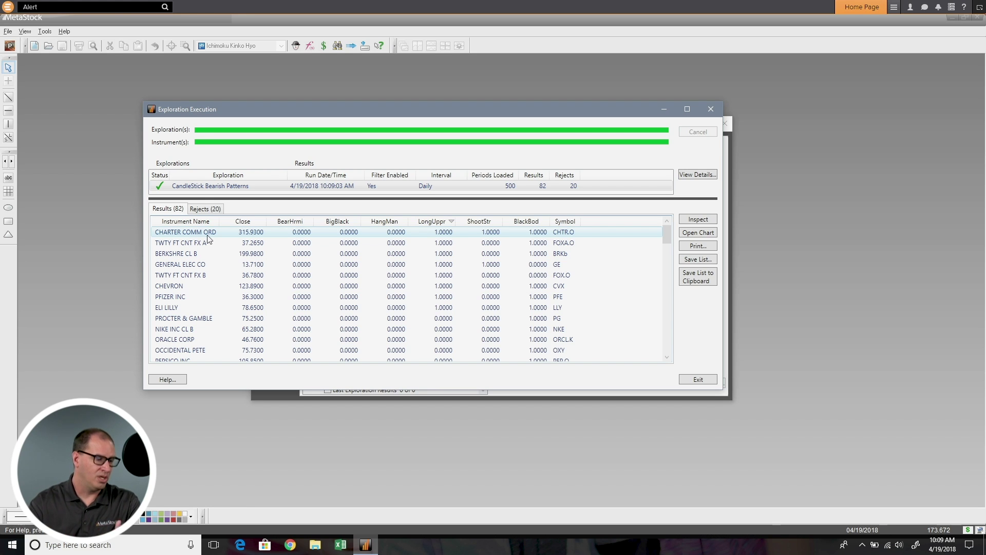
left_click(208, 233)
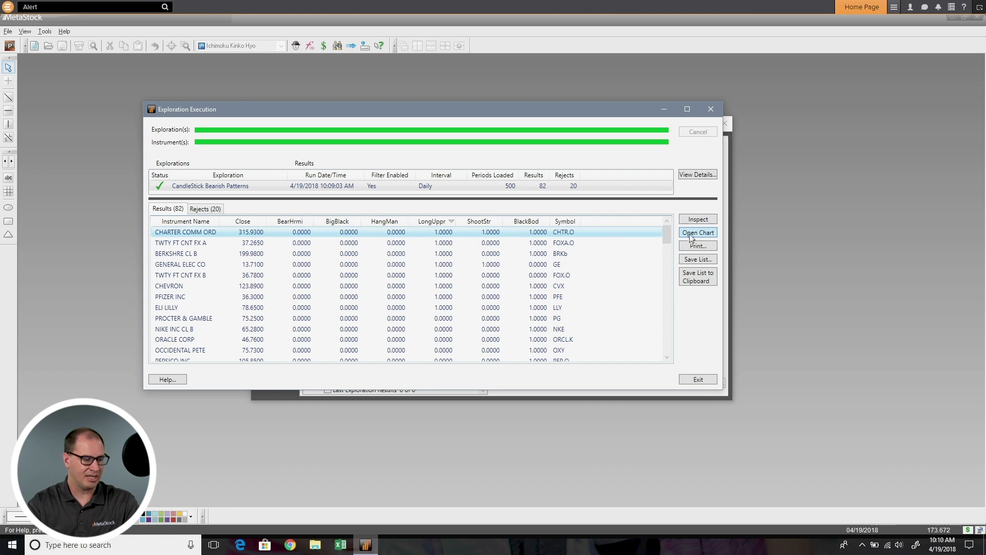
double_click(444, 235)
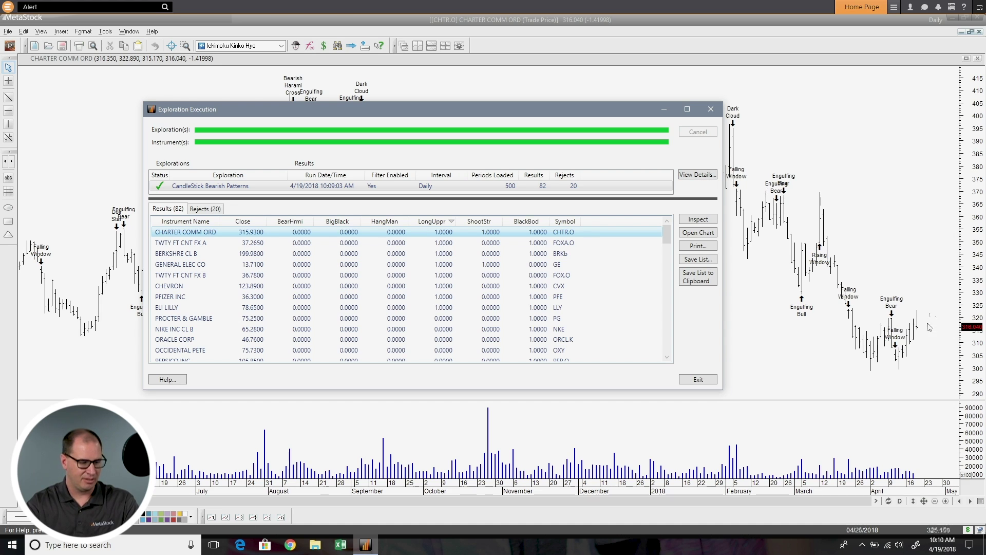
Change the CHARTER COMM ORD chart's price style to Candlesticks and move the results window aside
left_click(909, 342)
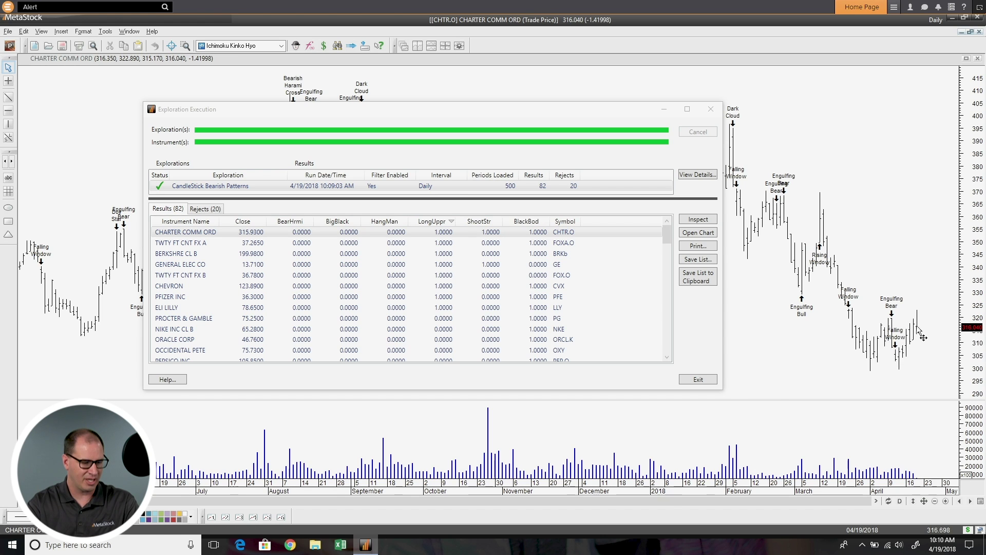
left_click(918, 330)
double_click(921, 332)
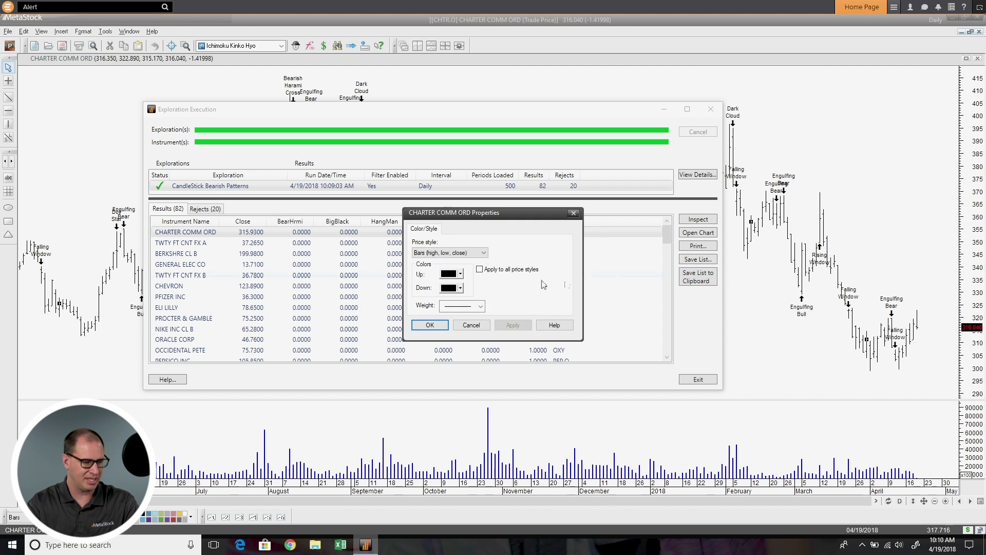
left_click(483, 253)
left_click(447, 266)
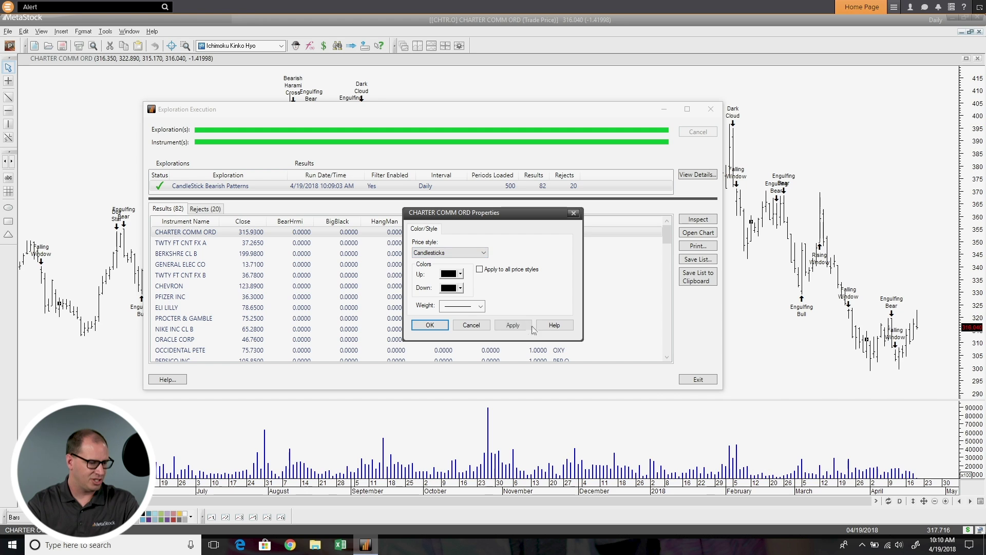
left_click(514, 325)
left_click(429, 325)
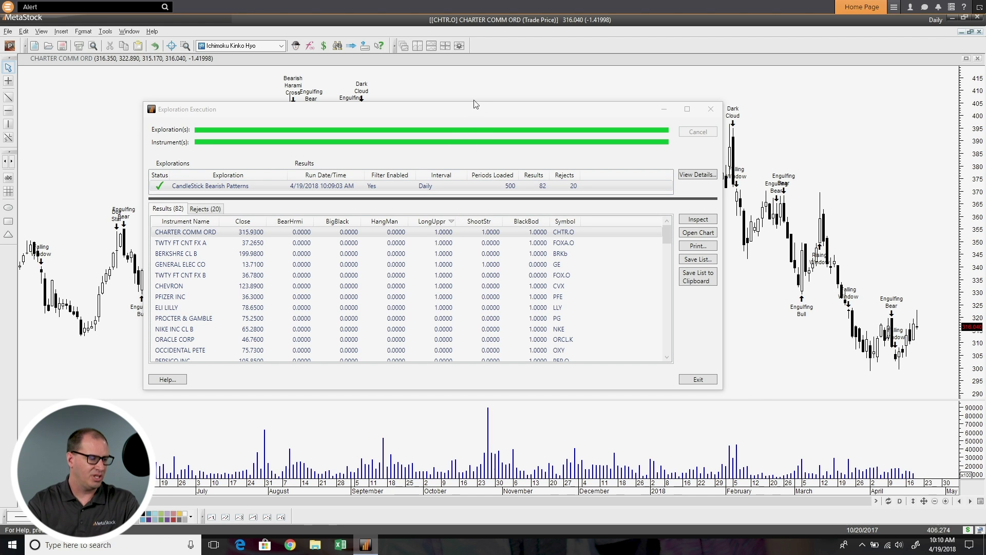
left_click_drag(474, 115, 587, 138)
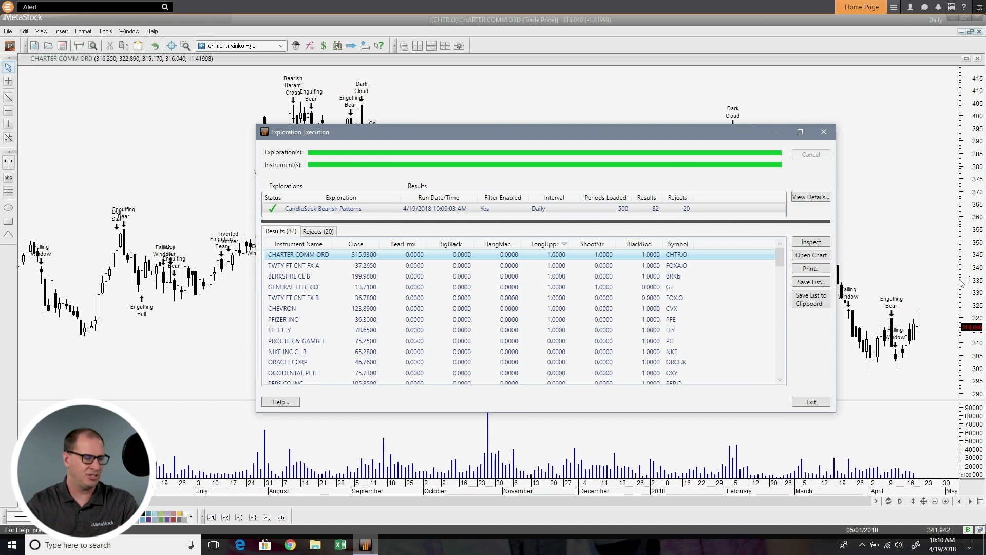
left_click(507, 269)
Open the TWTY FT CNT FX A chart, dismiss its Doji Star alert, and view its column data
double_click(507, 268)
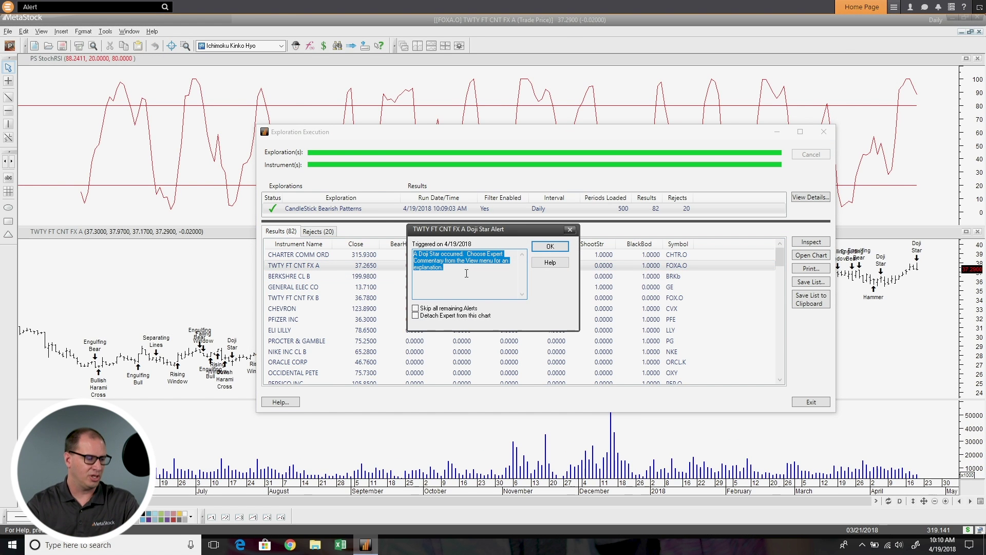
left_click(547, 246)
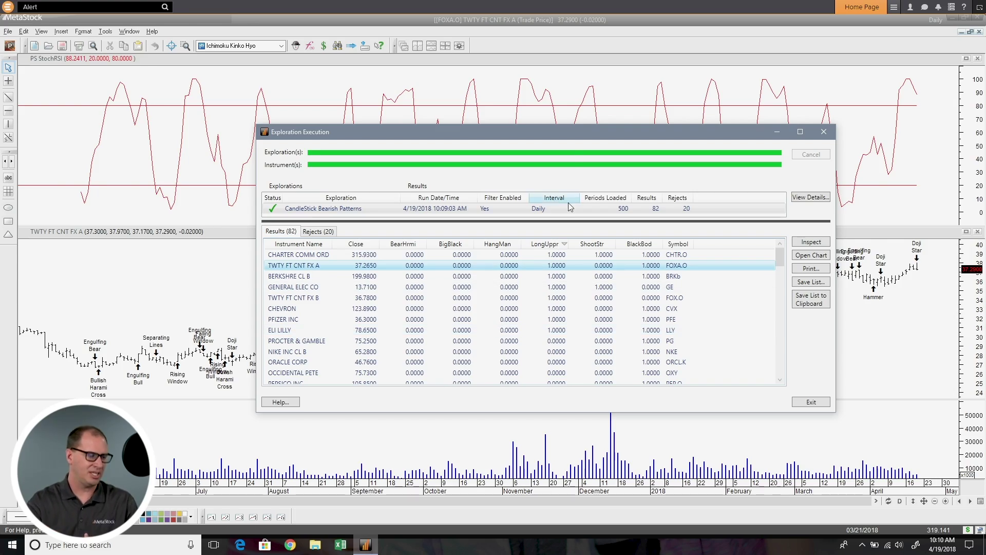
left_click_drag(558, 134, 423, 129)
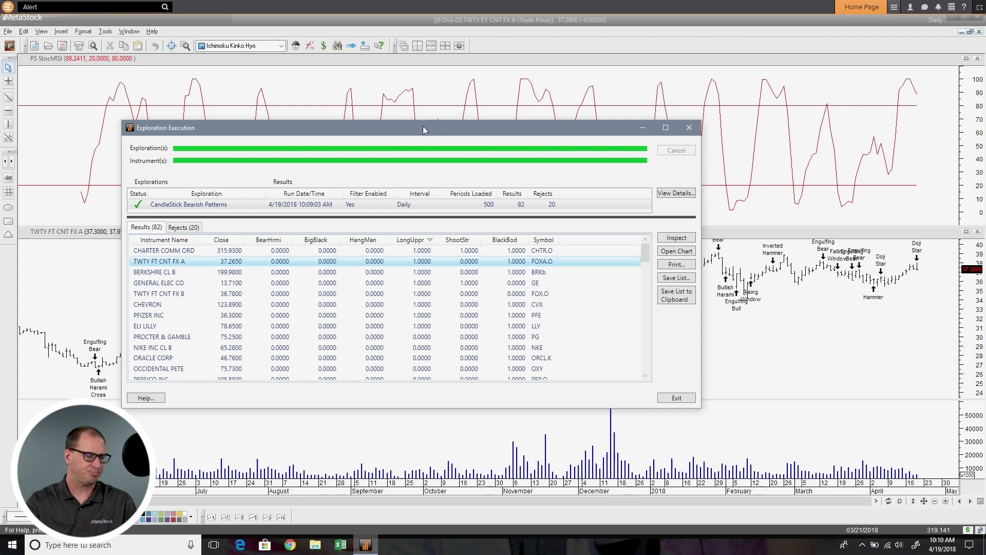
left_click(676, 239)
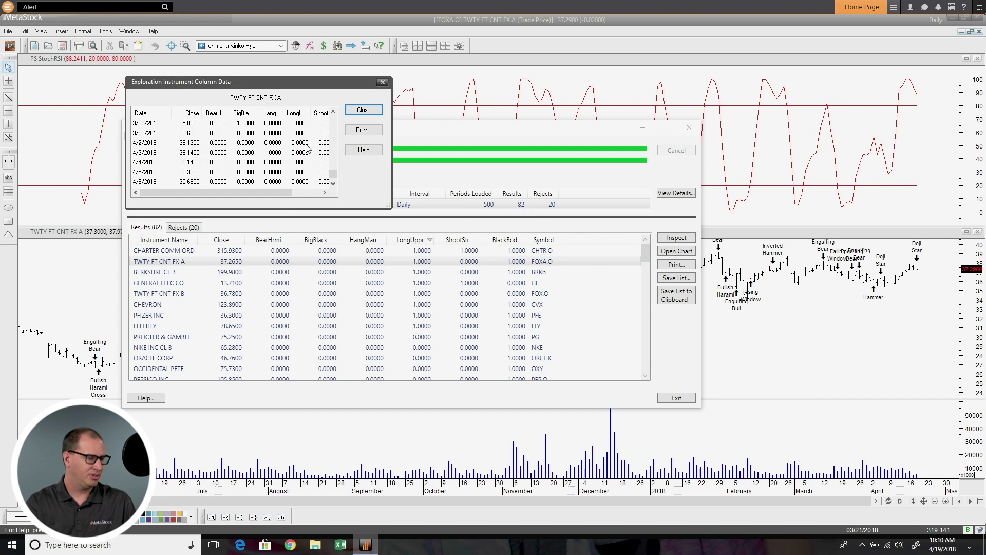
Close the per-date column data, then start and cancel saving results to a custom list
scroll(307, 148, "up", 13)
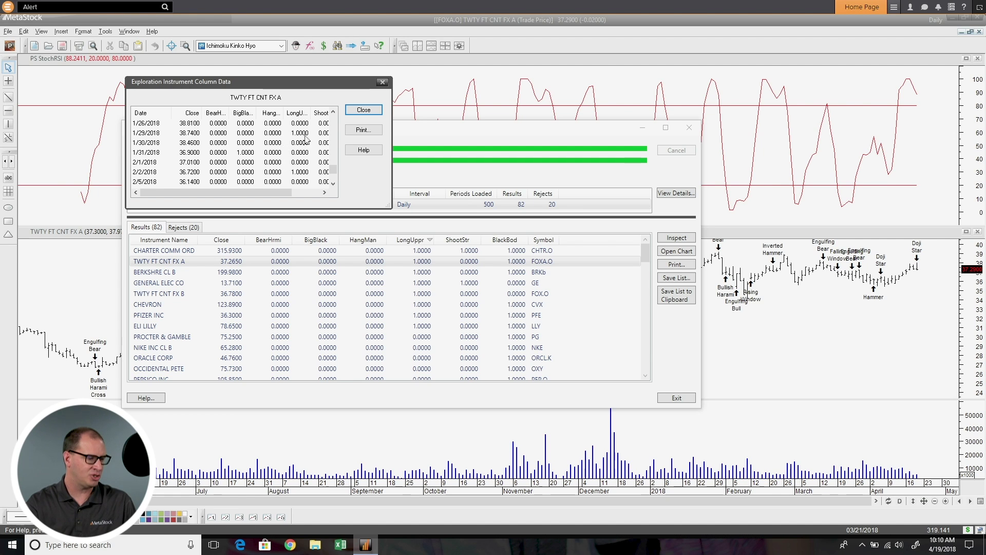
left_click(354, 109)
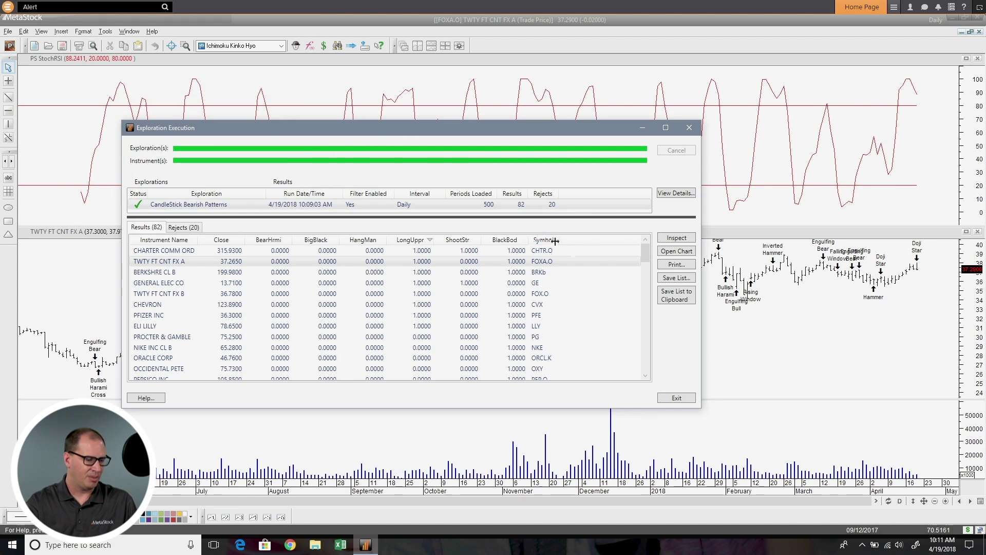
left_click(672, 278)
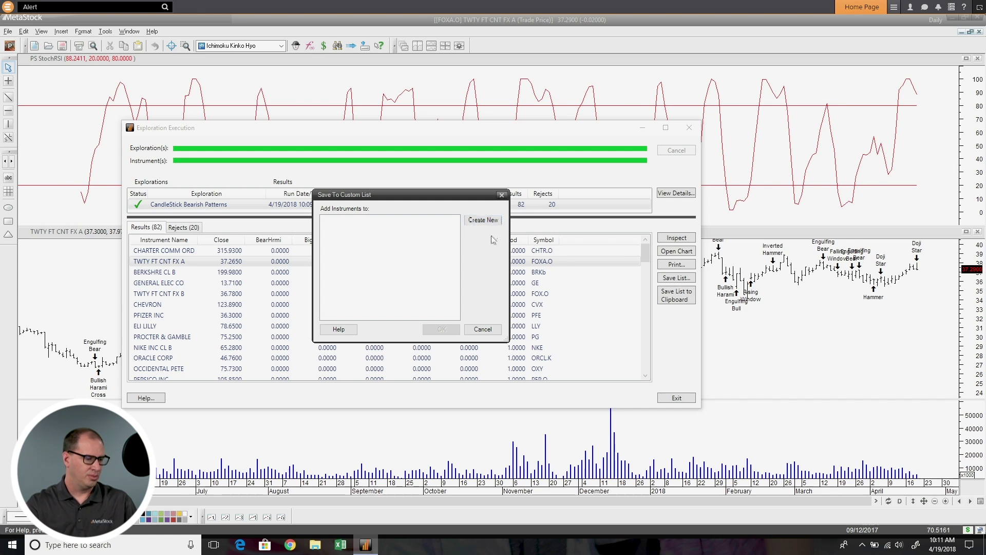
left_click(483, 329)
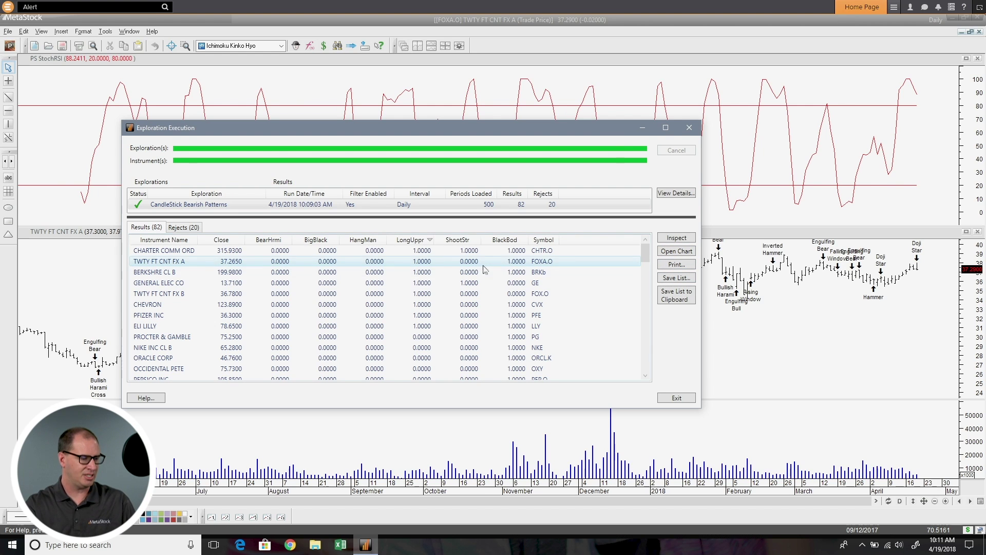
Select results from CHARTER COMM ORD to ELI LILLY, view their actions, and close the results
left_click(450, 254)
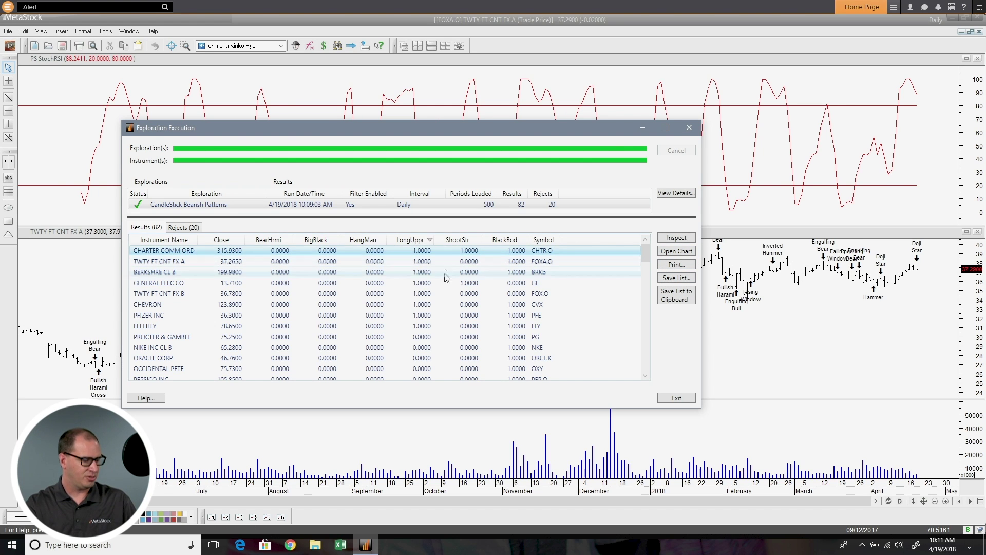
left_click(422, 328, "shift")
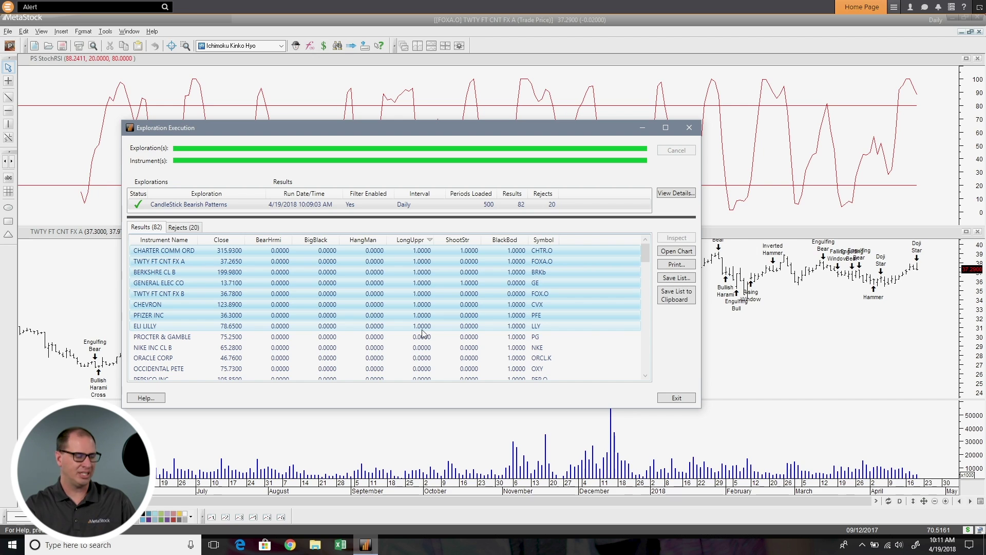
right_click(403, 283)
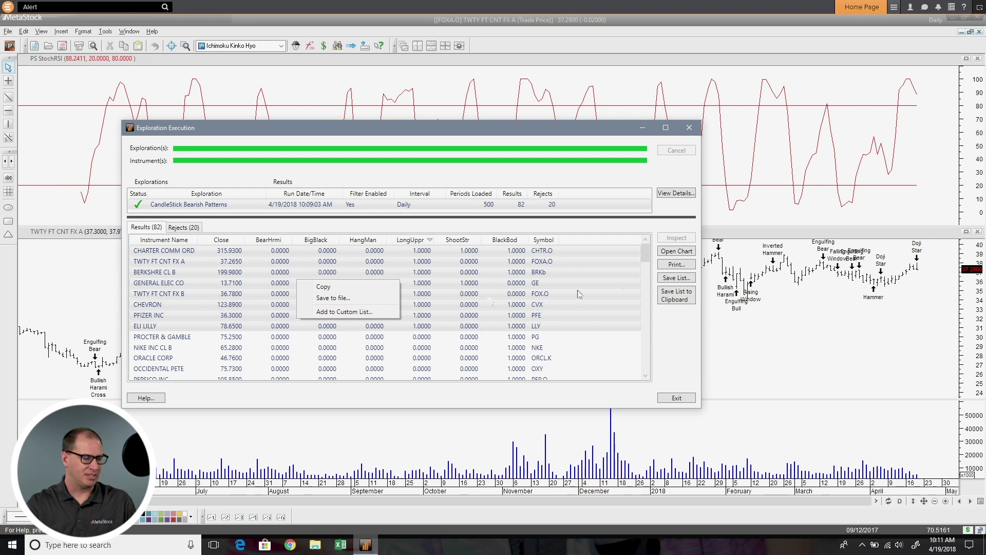
left_click(687, 365)
left_click(672, 400)
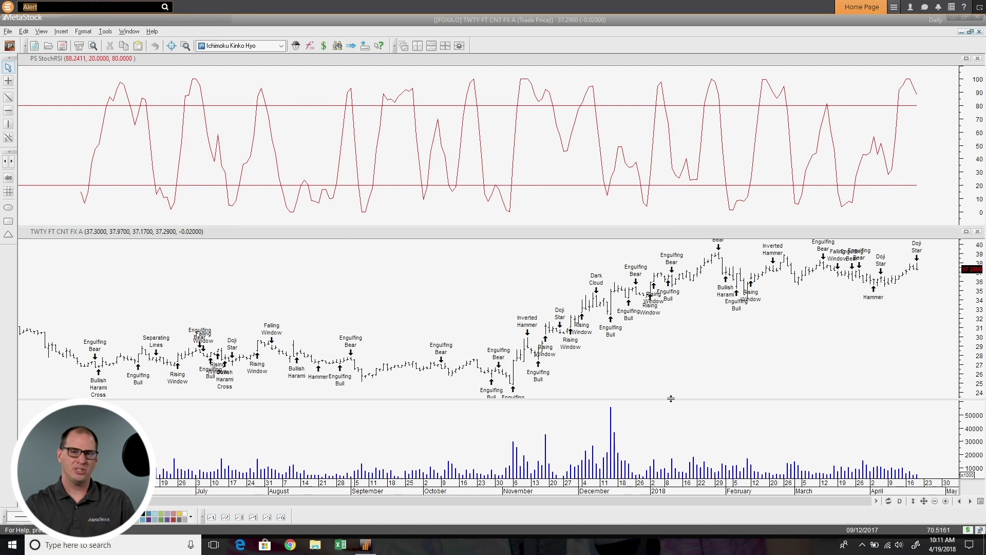
left_click(7, 32)
Close the TWTY FT CNT FX A chart and open the Explore console, clearing CandleStick Bearish Patterns
left_click(22, 77)
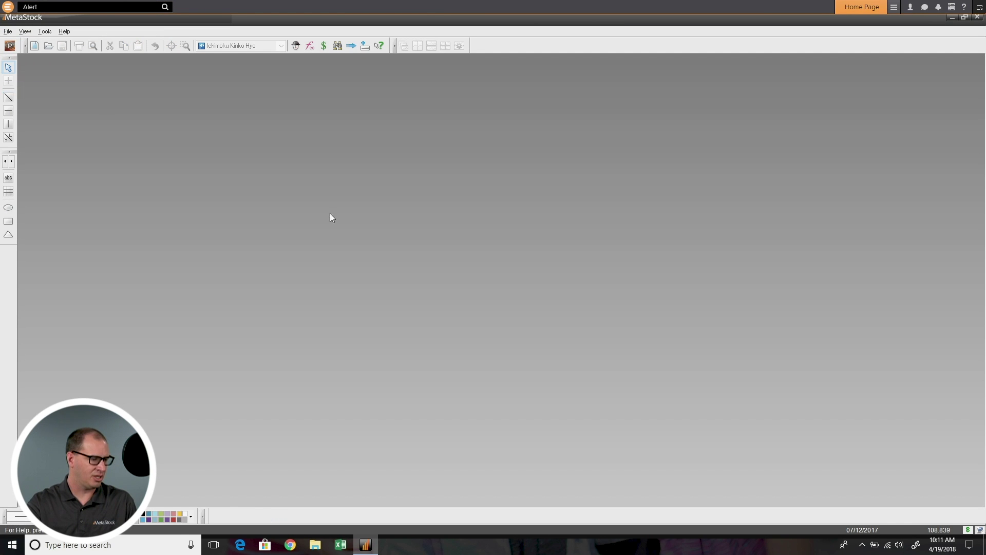
left_click(9, 45)
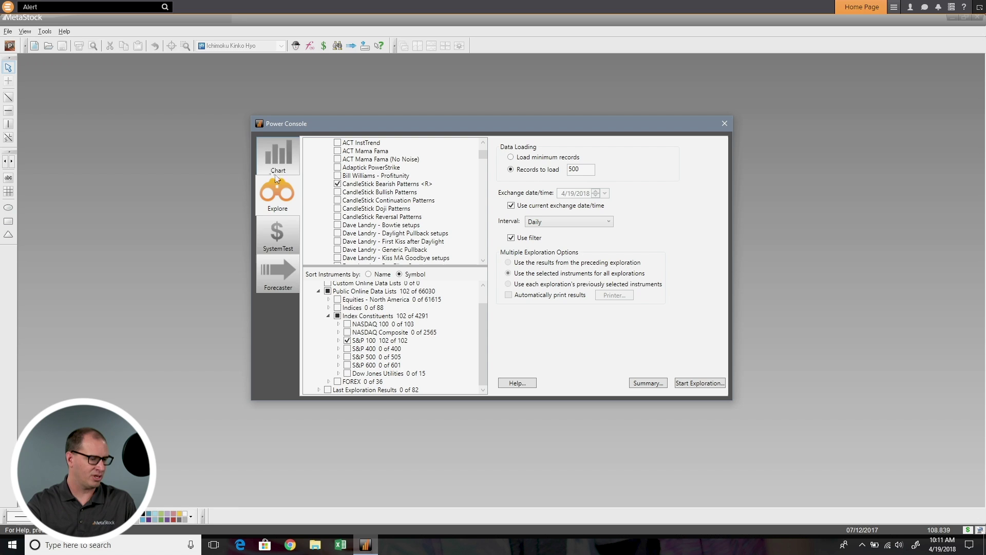
left_click(337, 183)
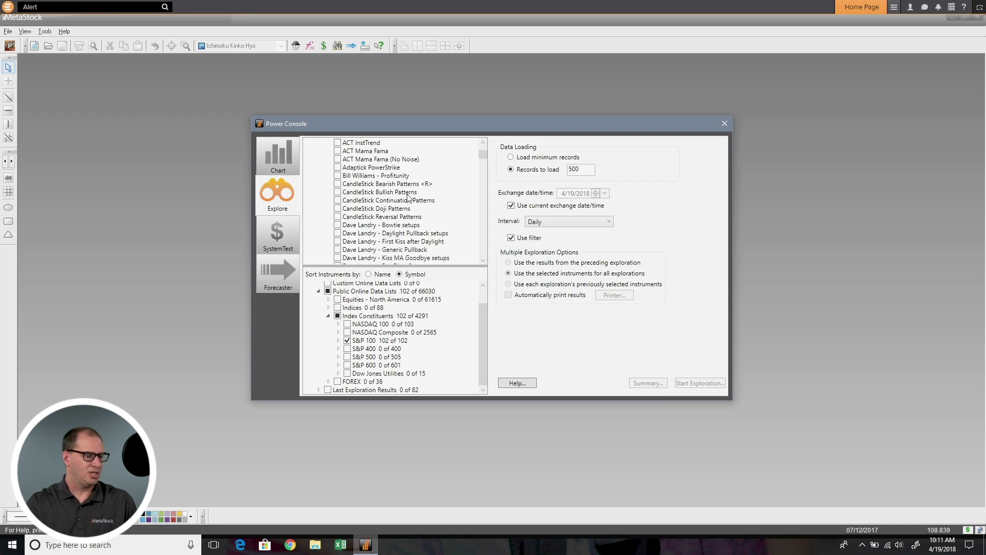
mouse_move(408, 196)
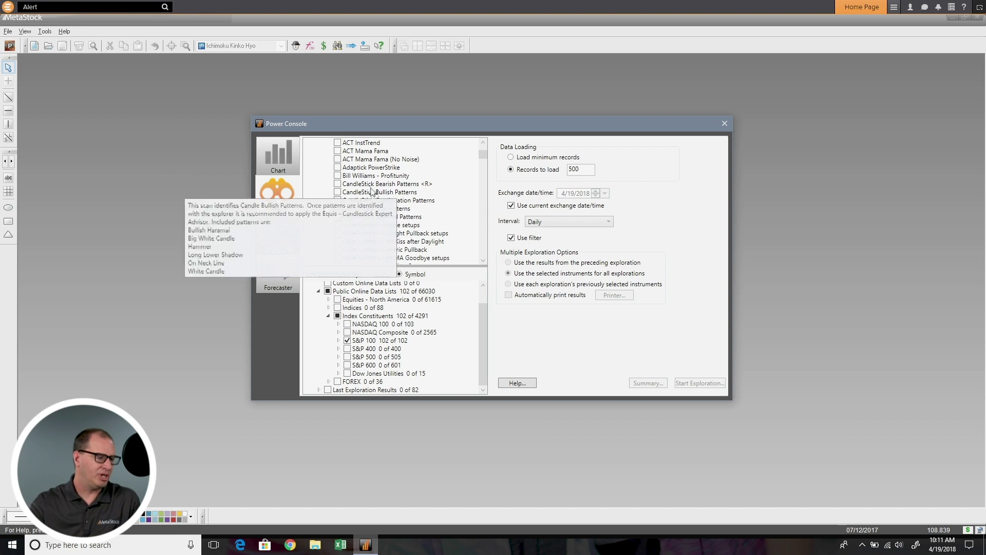
Check the CandleStick Bearish, Bullish, Continuation, Doji and Reversal Patterns explorations
left_click(337, 184)
left_click(337, 192)
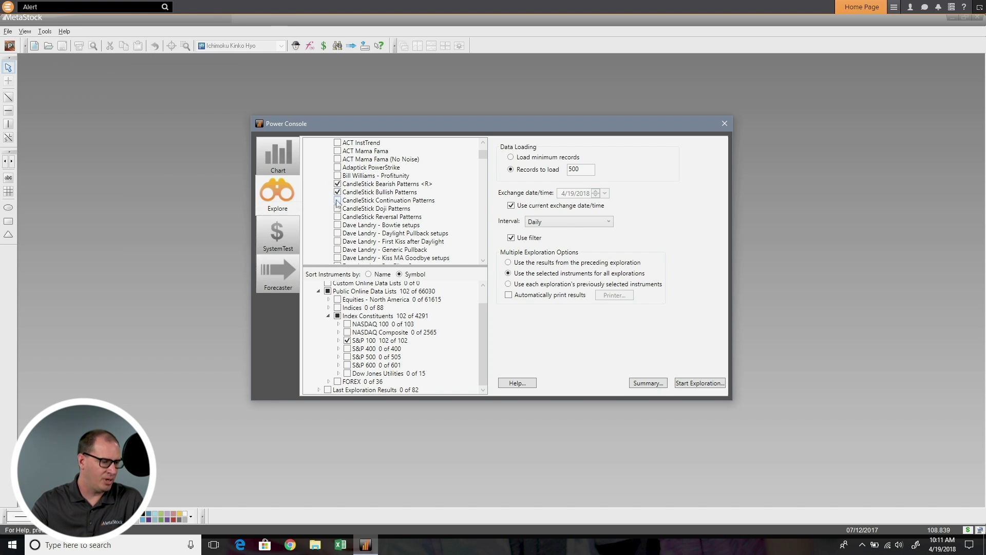
left_click(337, 200)
left_click(338, 208)
left_click(337, 217)
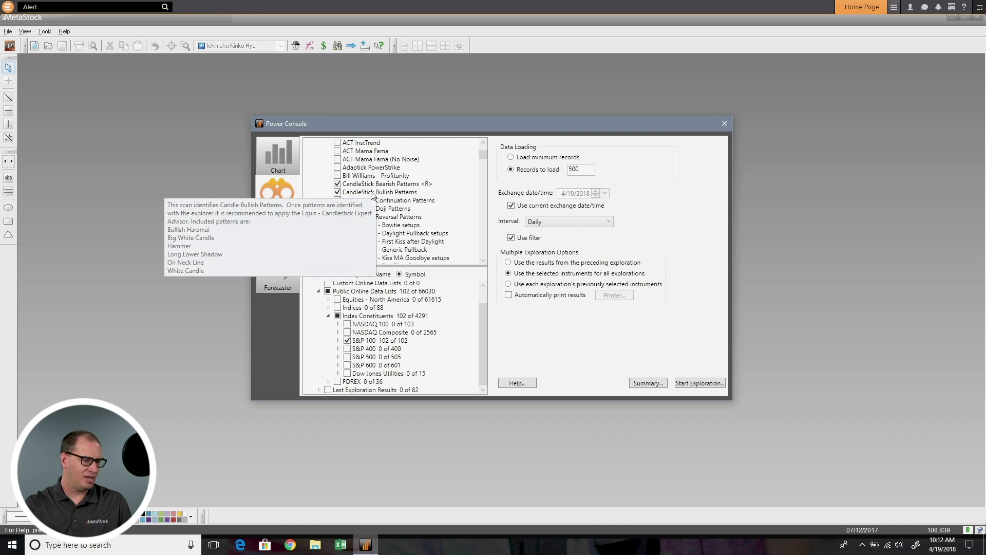
mouse_move(367, 212)
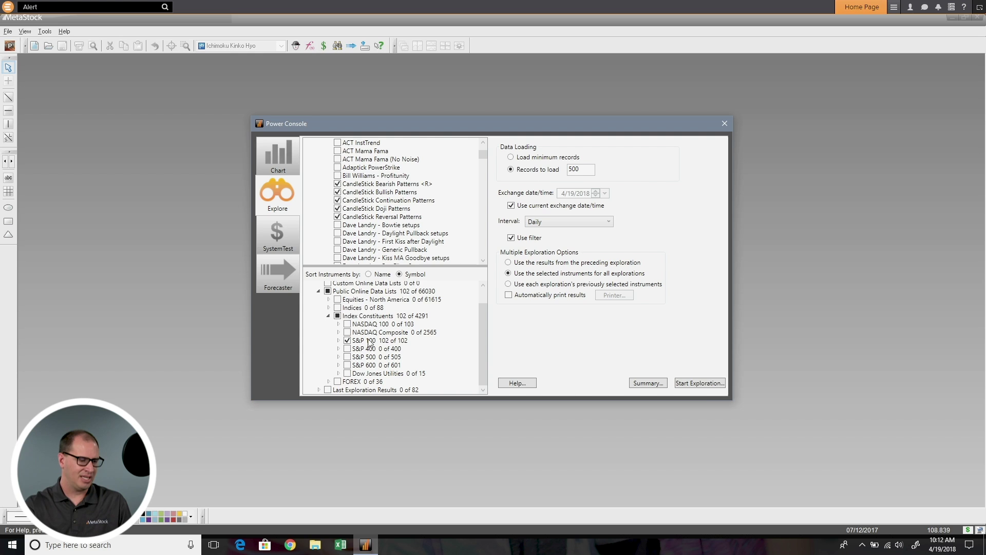
Review the Open Explorations Summary for the five CandleStick explorations, then start them
left_click(642, 383)
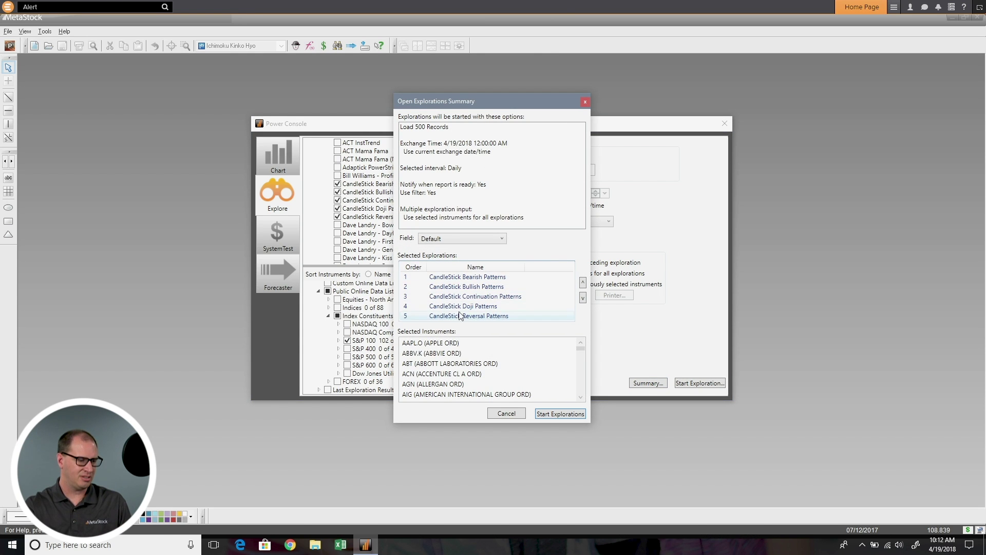
scroll(477, 389, "down", 3)
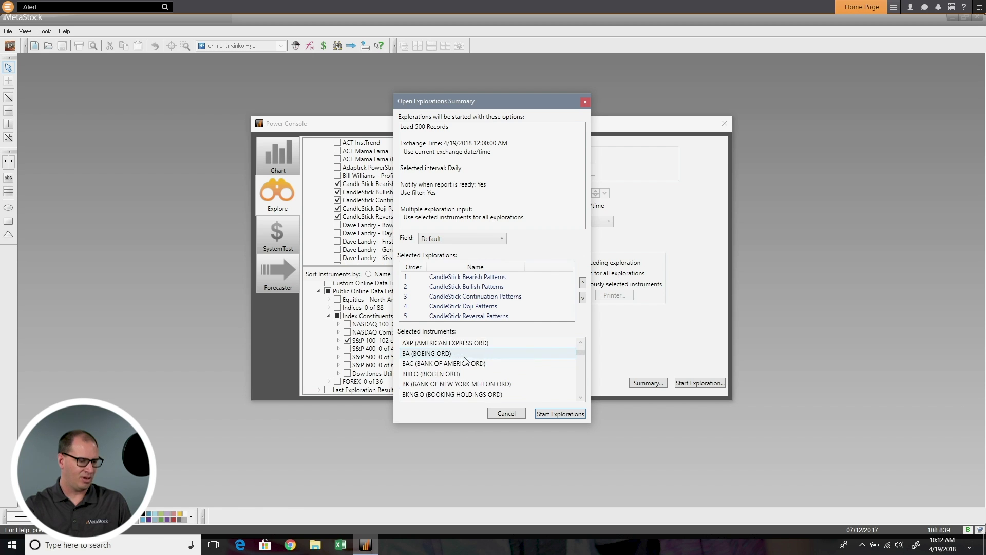
left_click(561, 414)
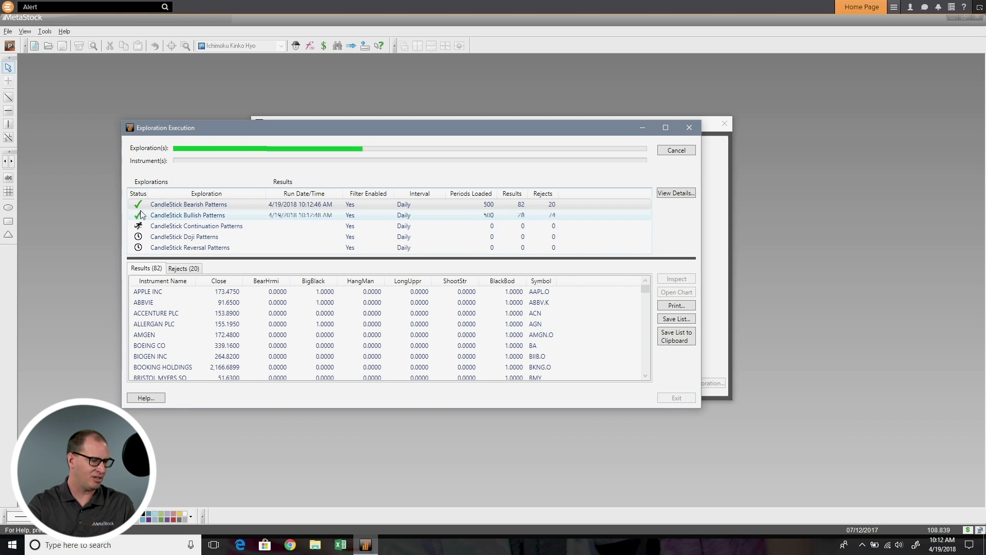
Sort the Bullish results by BigWhite and the Reversal results by EngBear
left_click(167, 214)
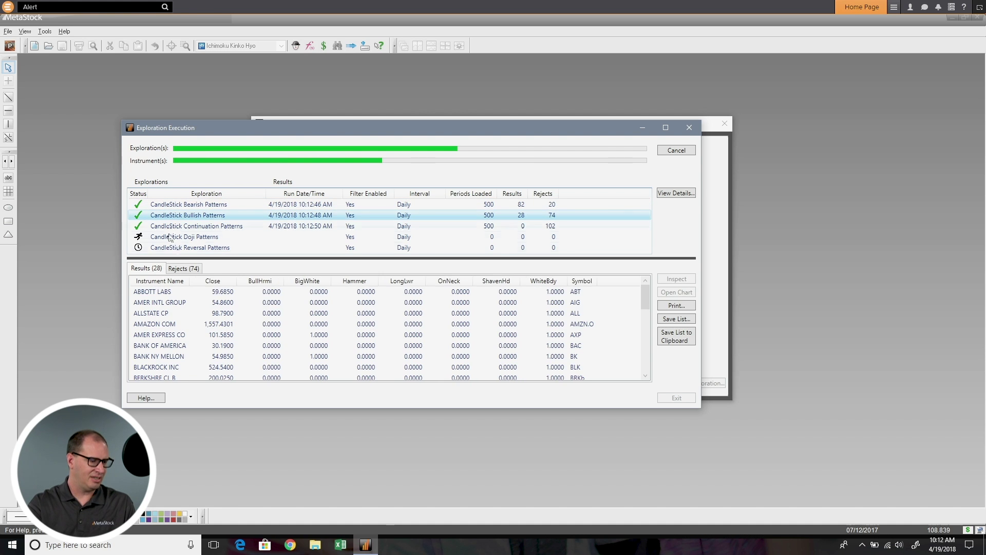
left_click(314, 282)
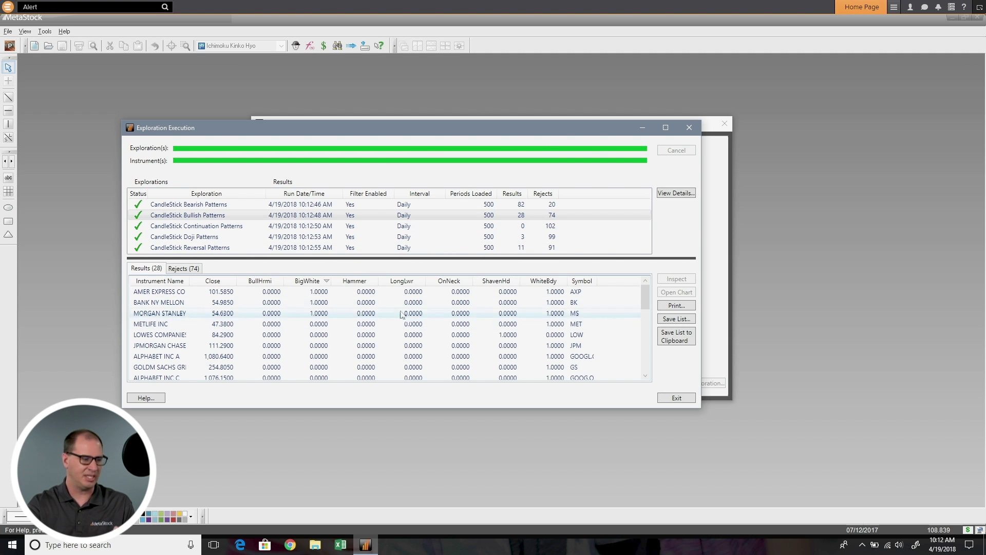
left_click(214, 248)
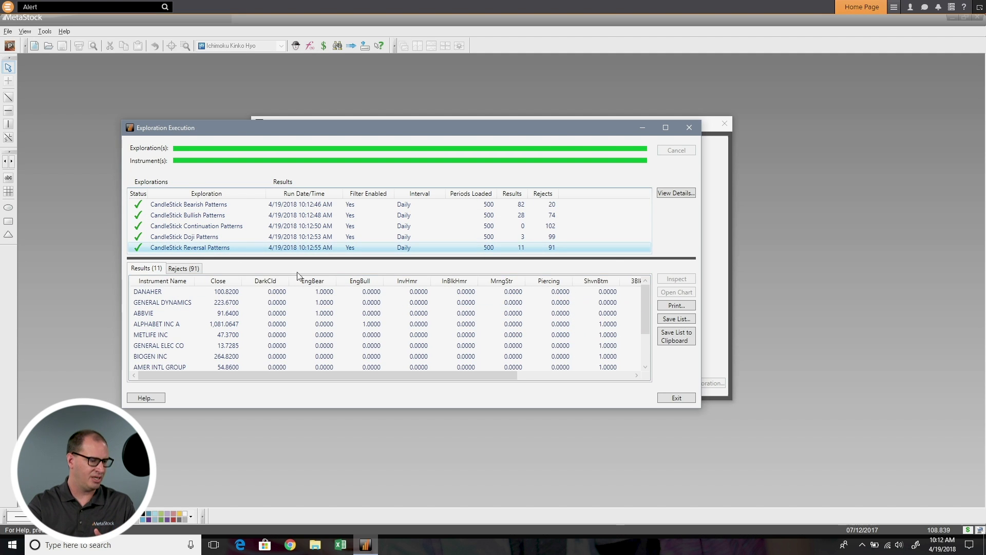
left_click(318, 281)
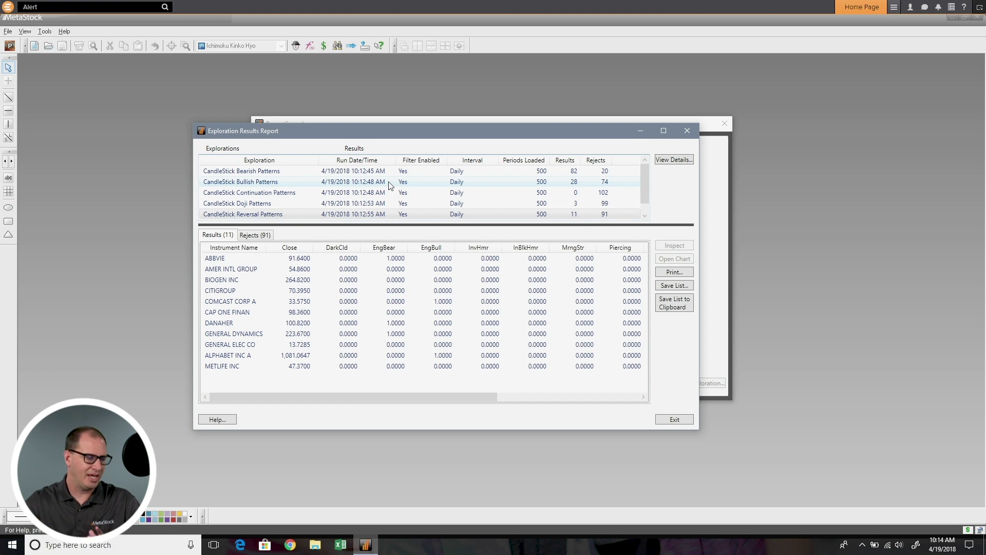
Review the Bearish, Bullish, Continuation, Doji and Reversal results, then close the report
left_click(395, 172)
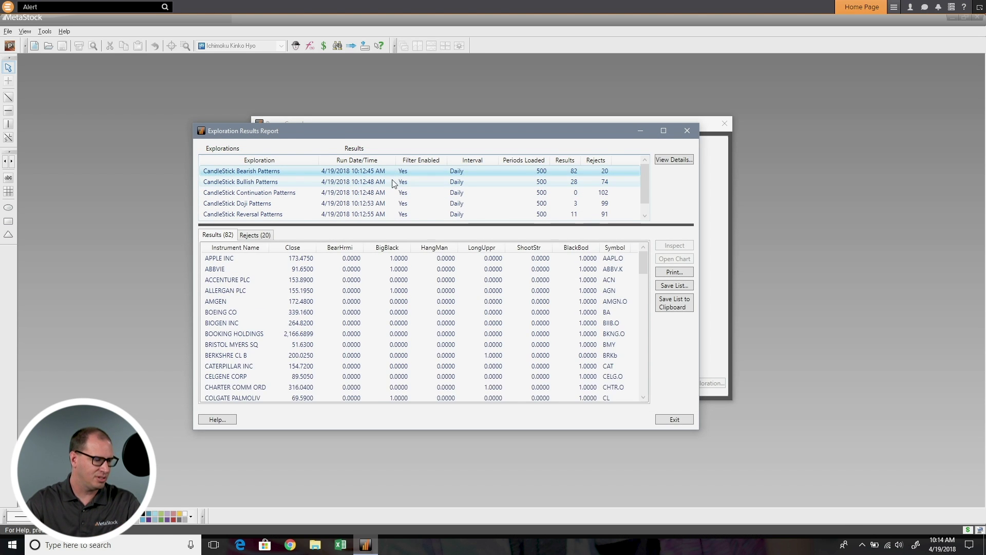
left_click(394, 182)
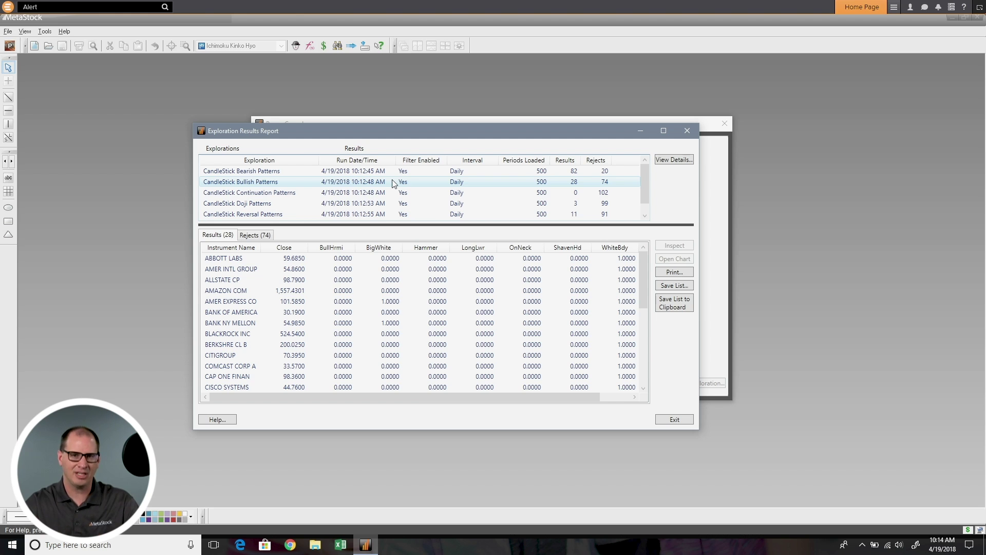
left_click(393, 193)
left_click(388, 204)
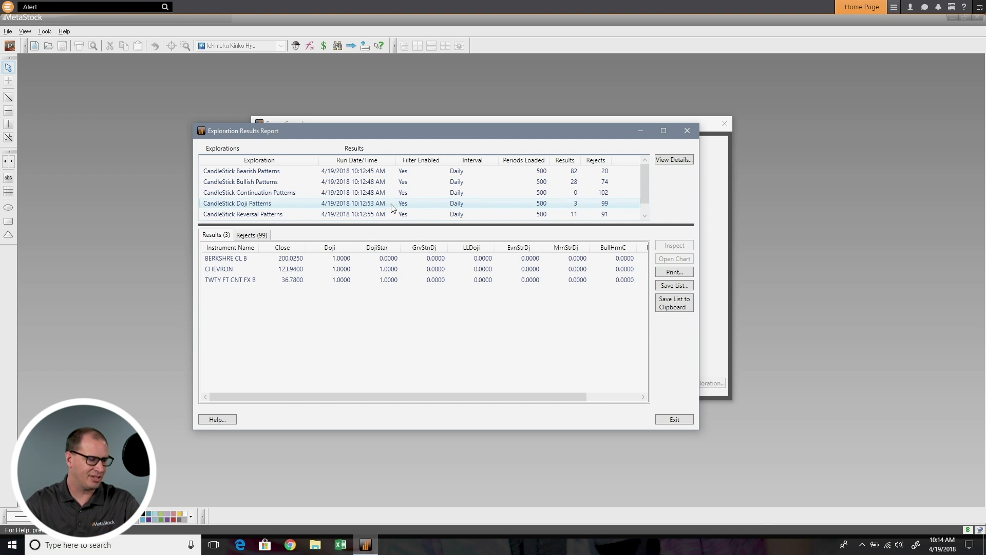
left_click(577, 171)
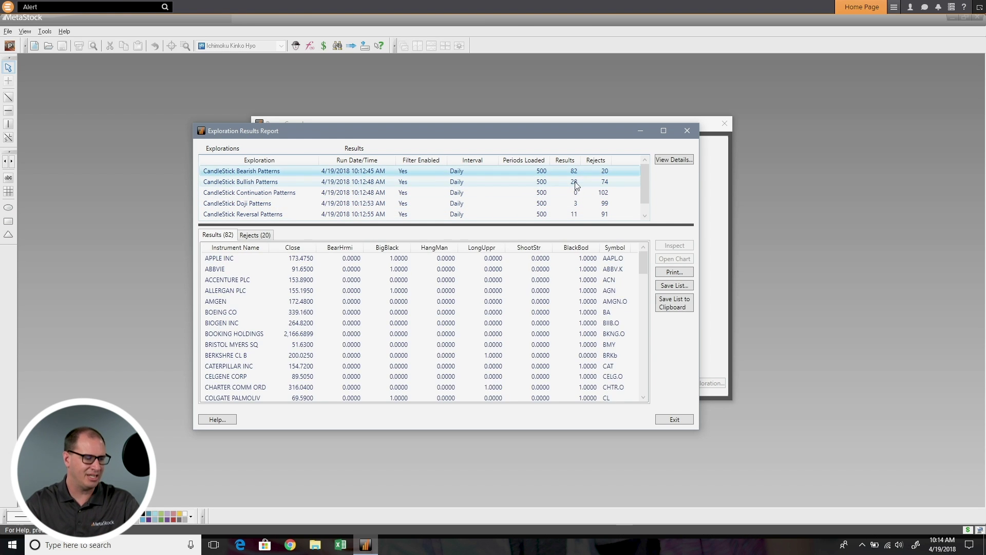
left_click(576, 183)
left_click(575, 194)
left_click(575, 204)
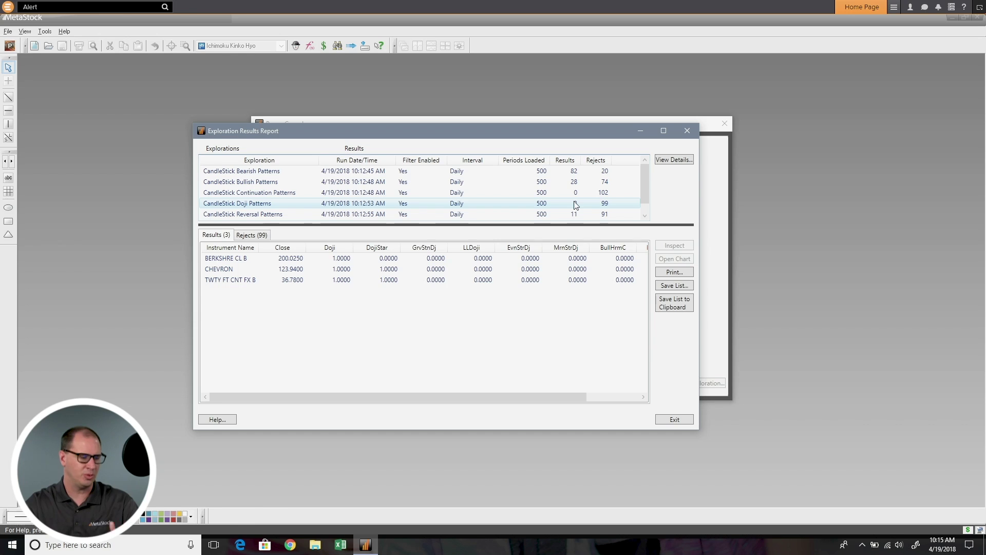
left_click(563, 213)
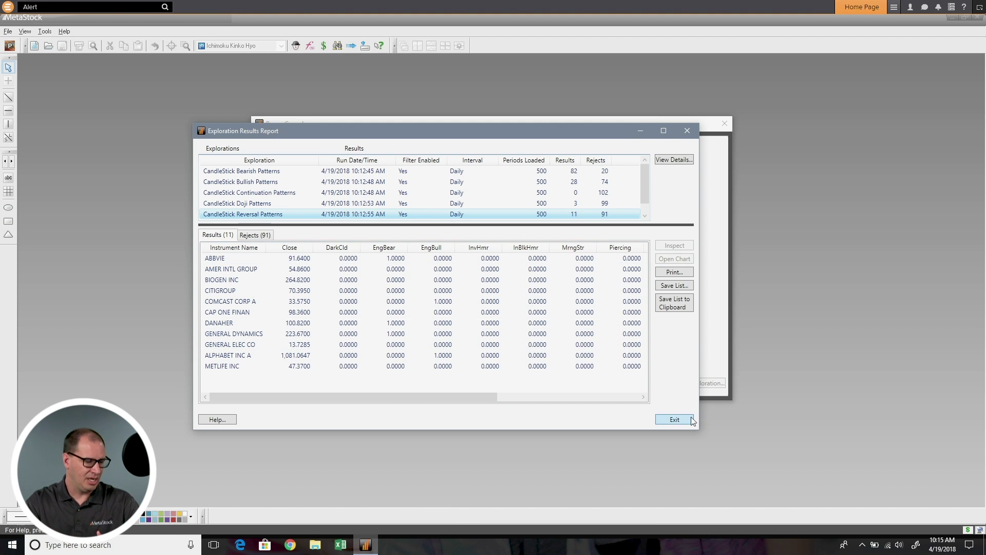
left_click(674, 419)
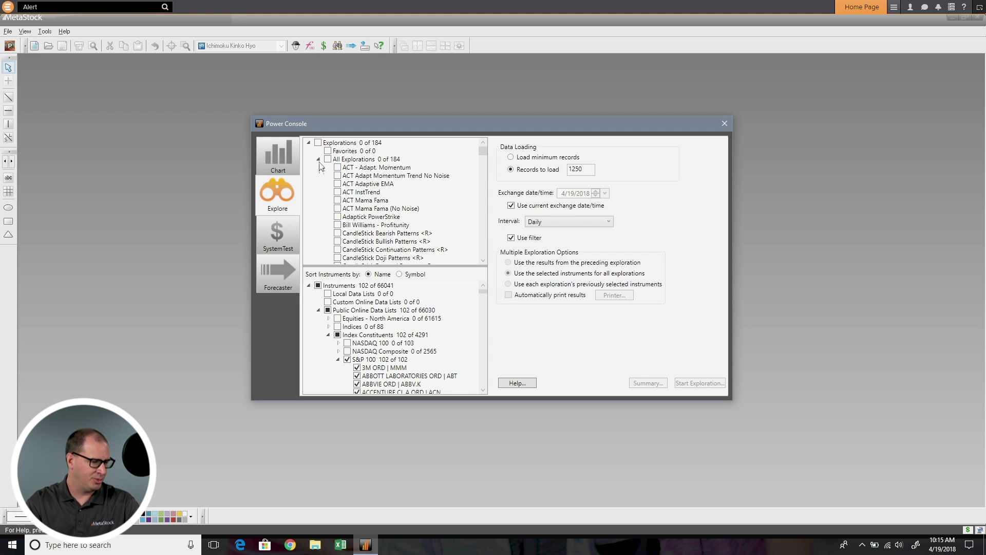
Check ACT Mama Fama, Adaptick PowerStrike and CandleStick Bearish, then uncheck the Explorations root
scroll(321, 167, "down", 3)
scroll(323, 168, "up", 3)
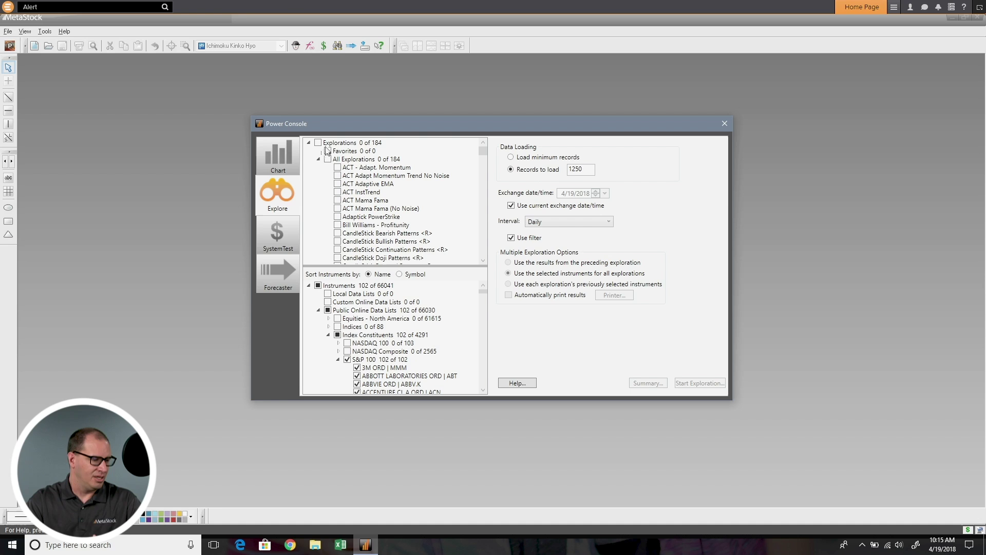
left_click(337, 201)
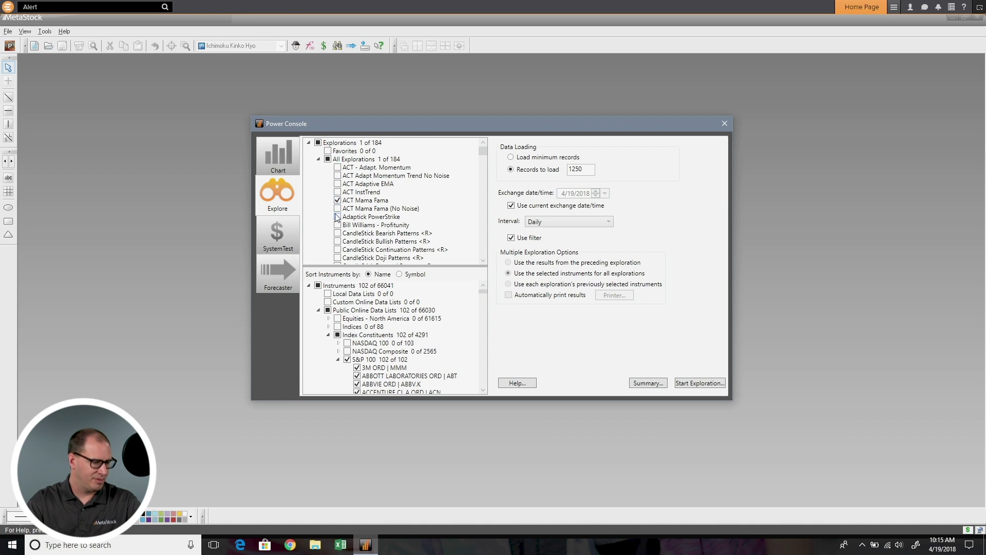
left_click(337, 217)
left_click(337, 233)
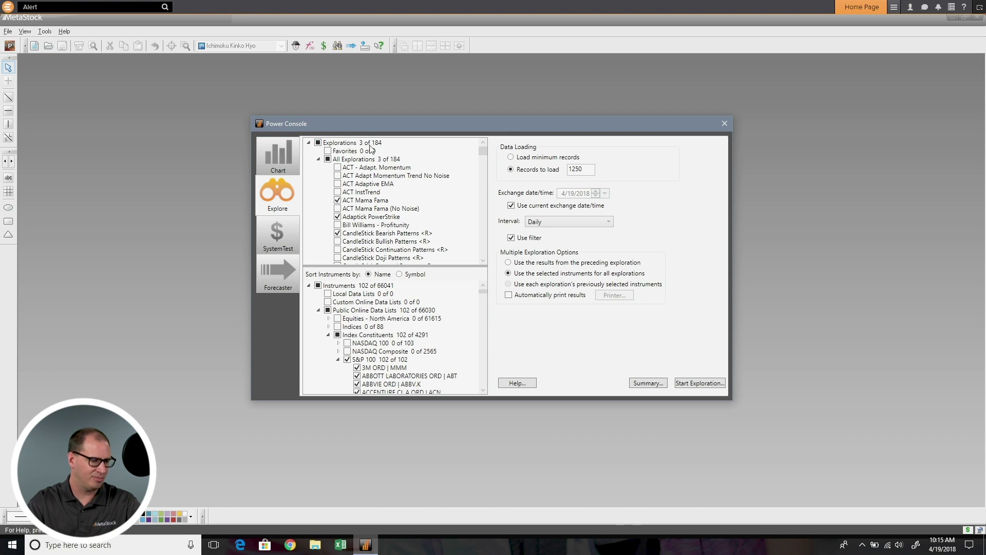
left_click(317, 143)
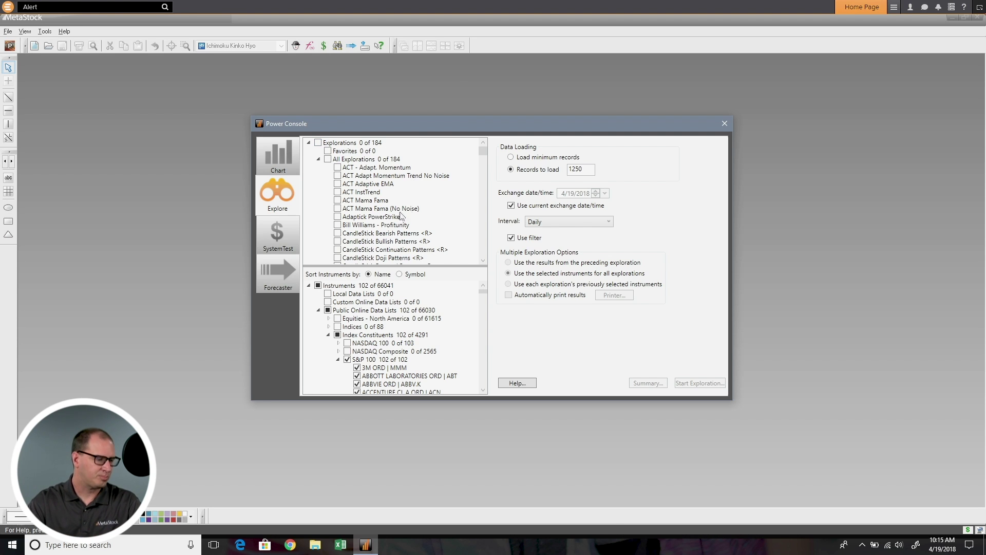
scroll(401, 218, "down", 10)
Check RMO Bullish Zone, RMO Market Trend New BLUE and SwingTrd Buy Arrow, chained on preceding results
scroll(401, 218, "down", 1)
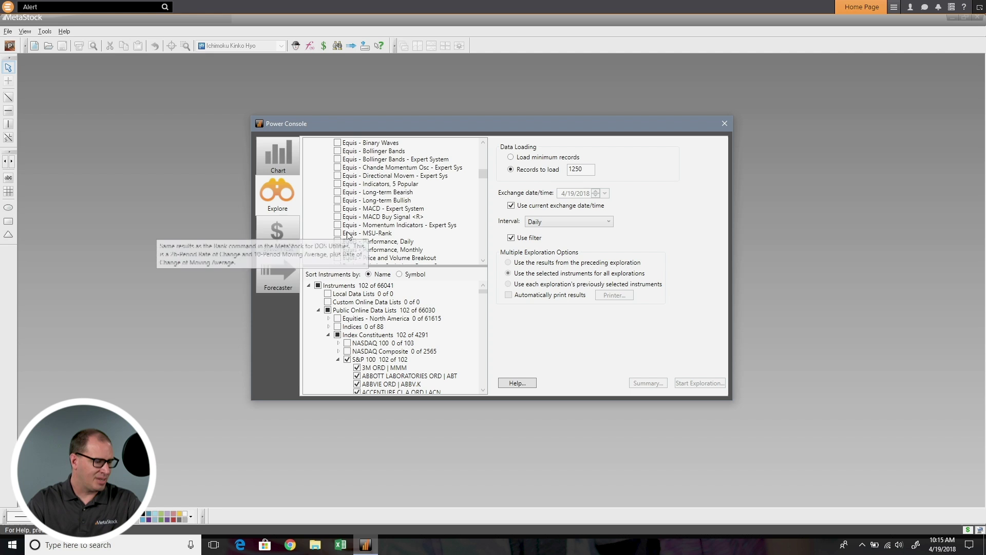
scroll(352, 222, "down", 10)
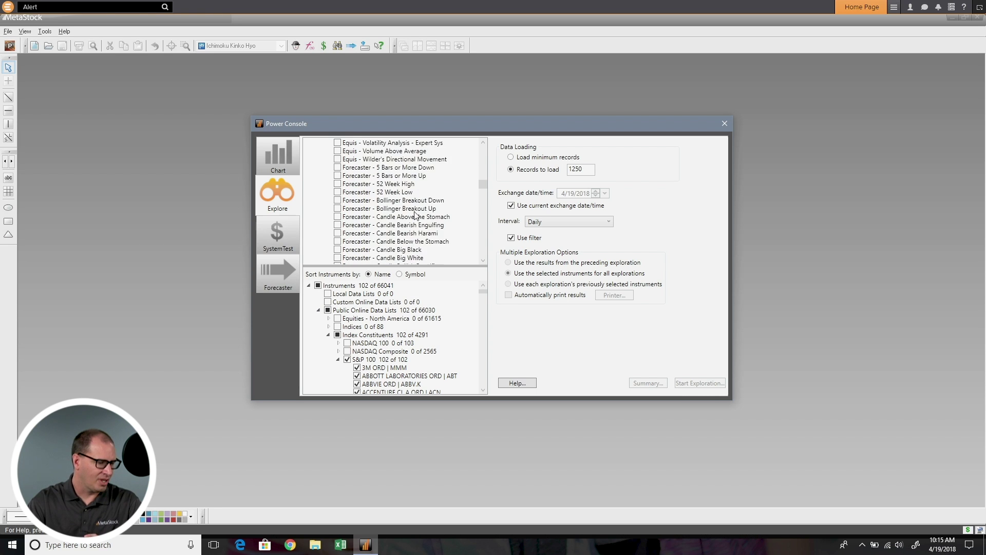
scroll(416, 215, "down", 15)
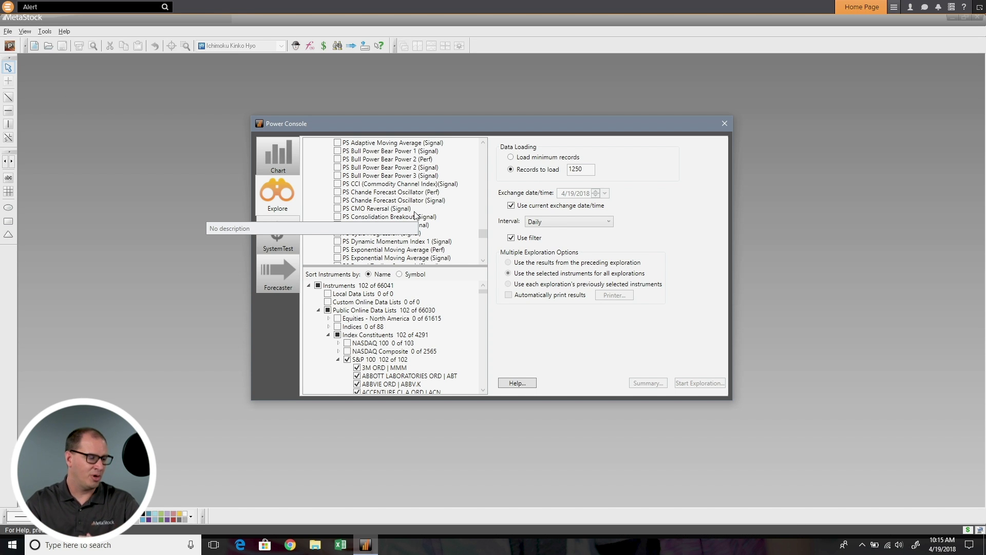
scroll(415, 214, "down", 12)
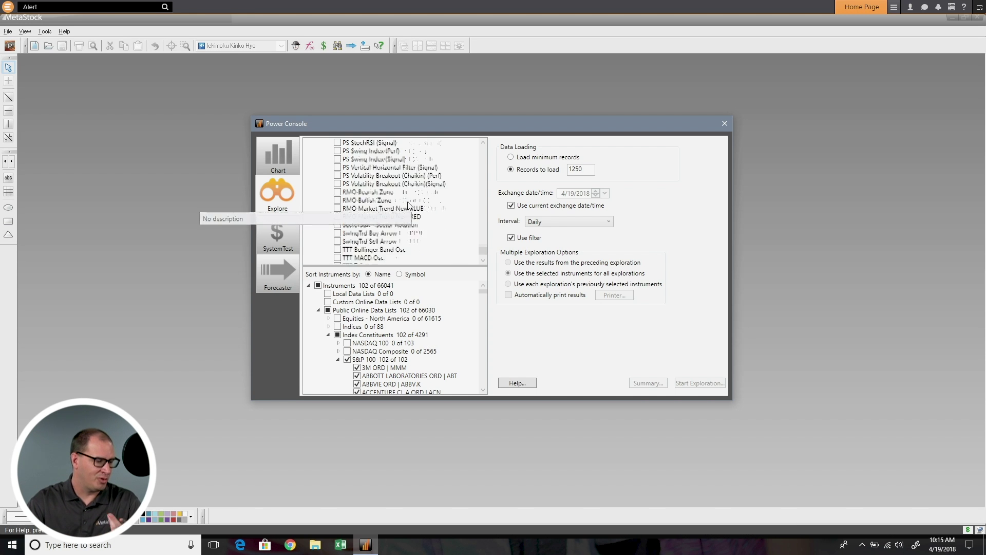
scroll(409, 204, "up", 1)
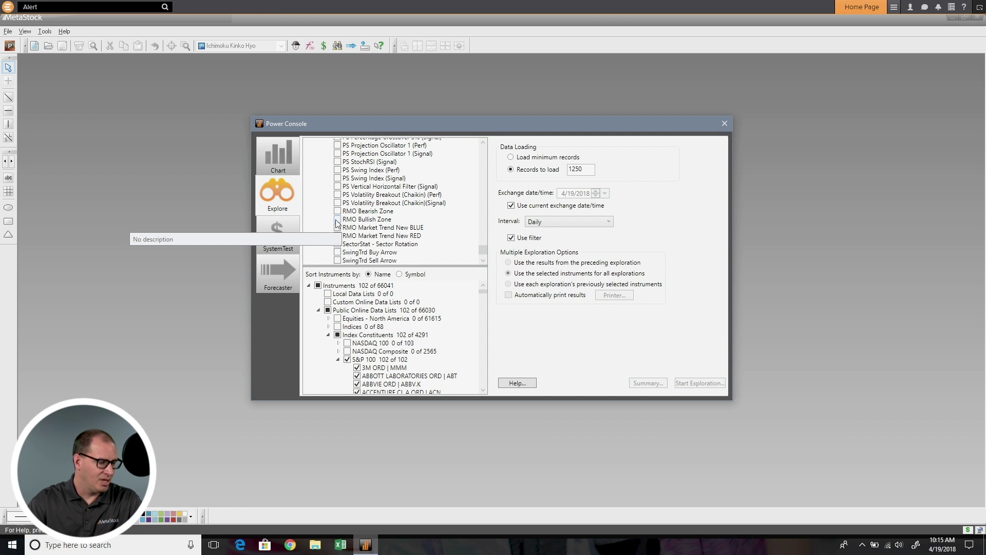
left_click(336, 220)
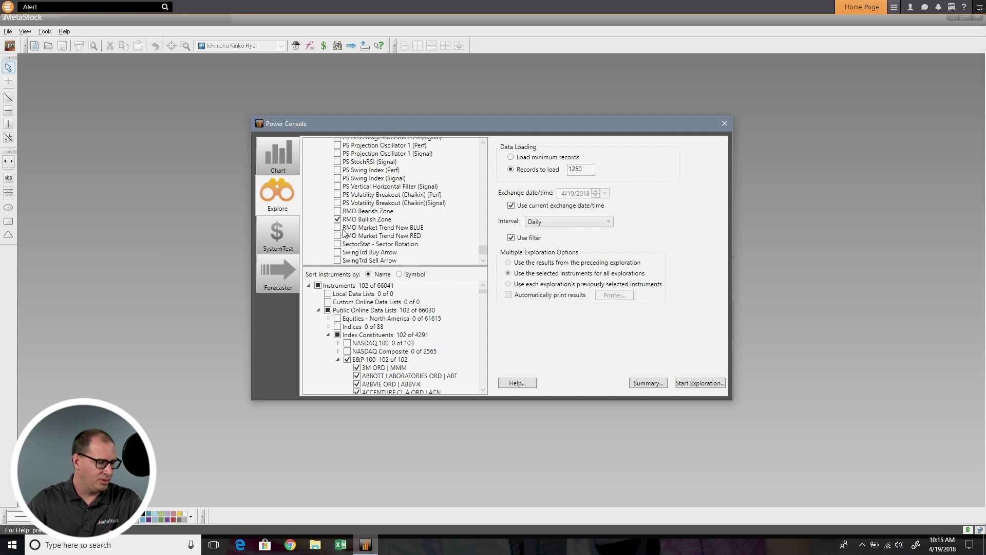
left_click(337, 228)
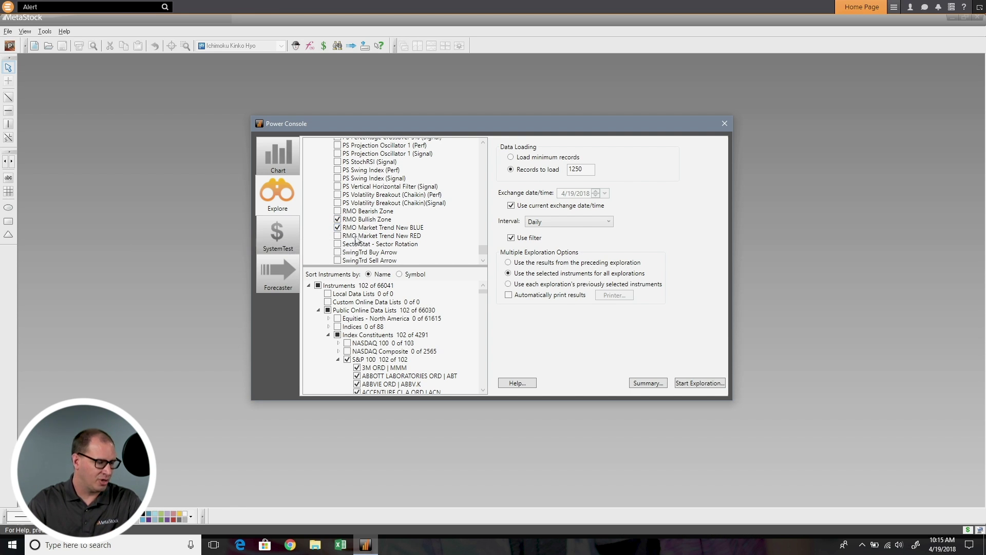
left_click(341, 253)
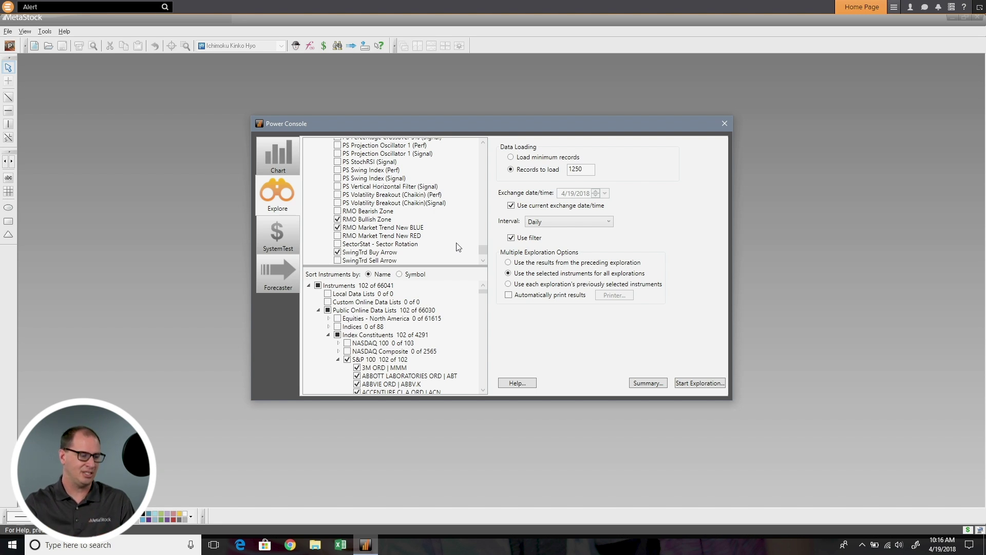
left_click(543, 263)
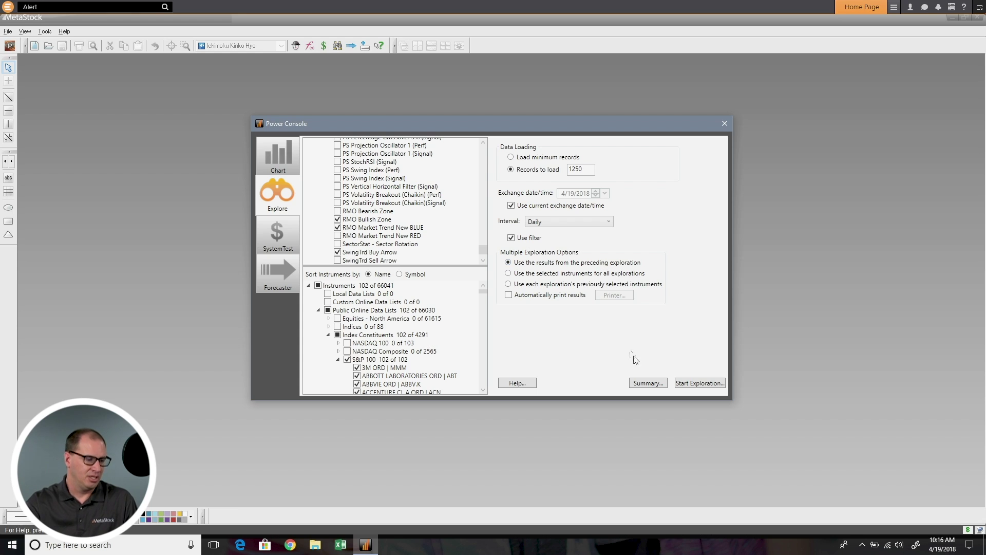
In the run summary, move SwingTrd Buy Arrow up and back to third, then start the run
left_click(647, 384)
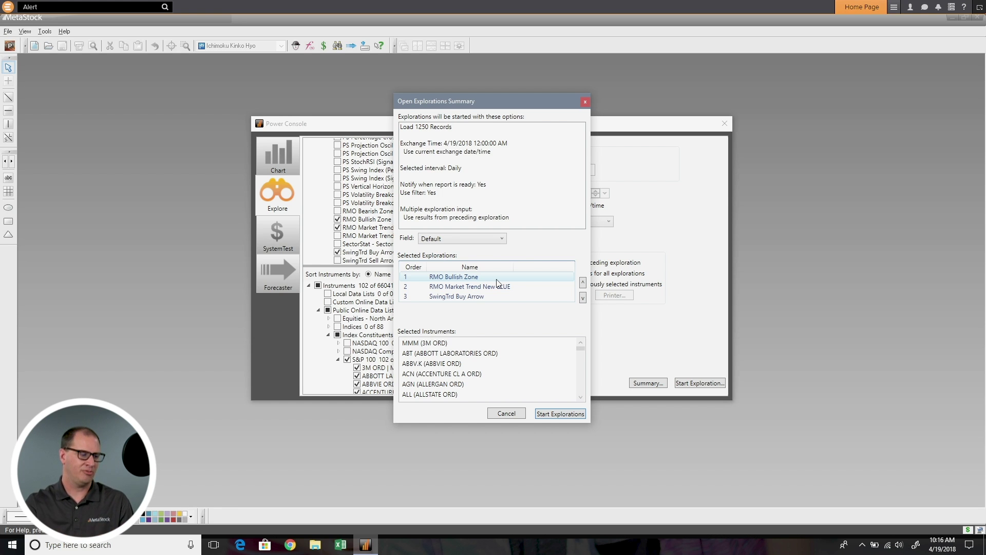
left_click(468, 278)
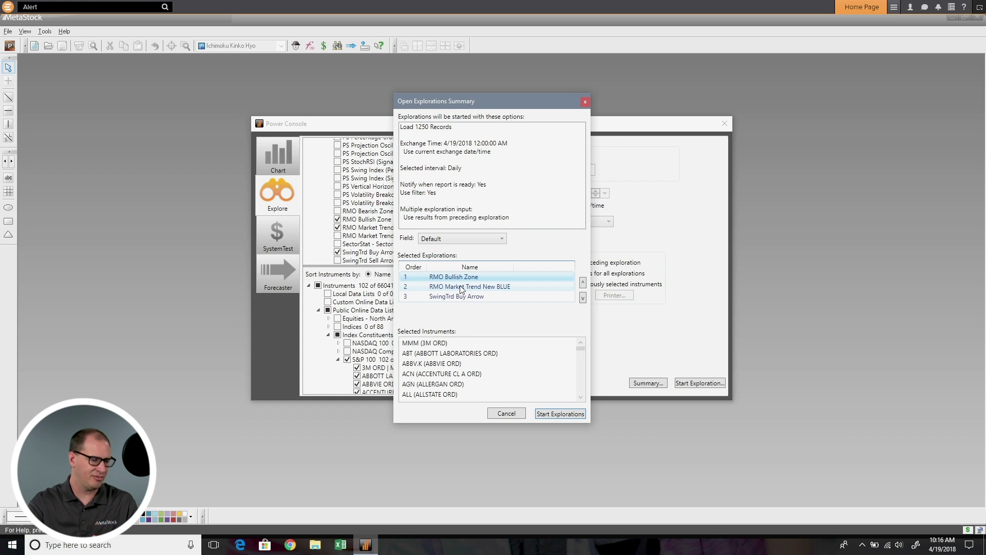
left_click(460, 297)
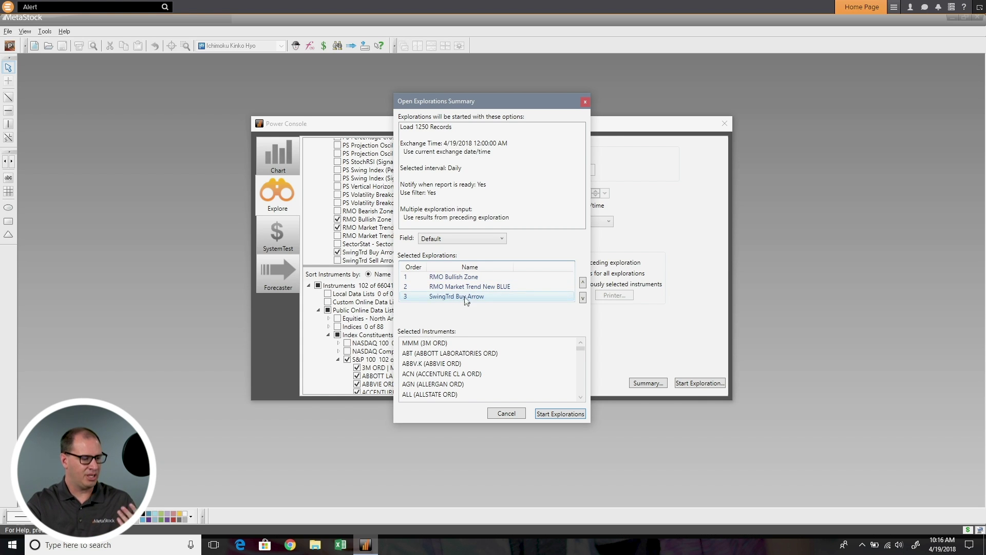
left_click(582, 282)
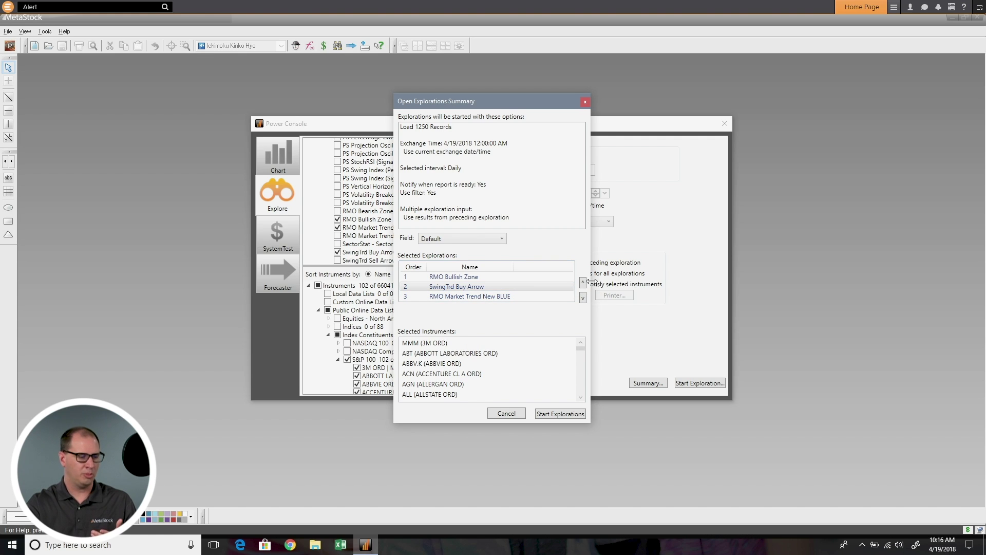
left_click(583, 298)
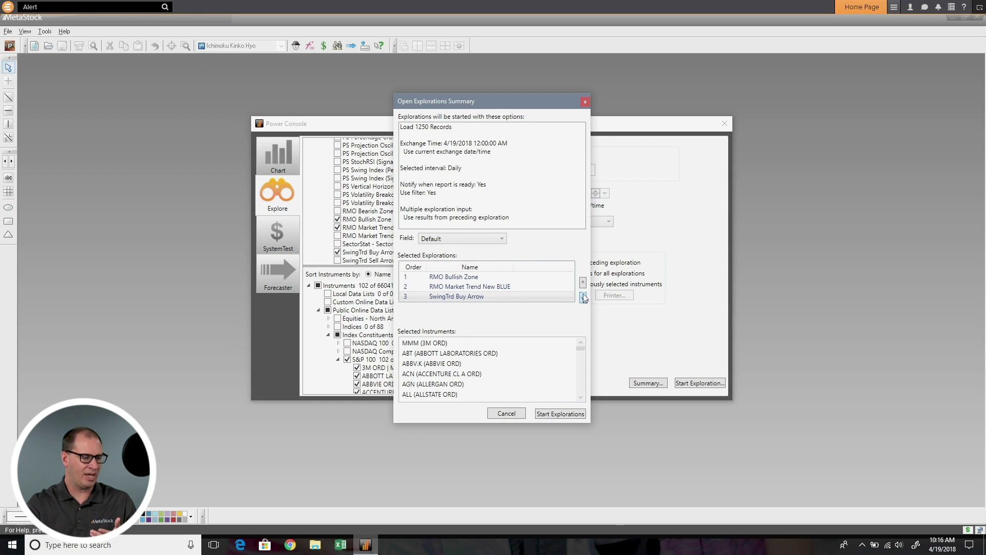
left_click(583, 298)
left_click(583, 297)
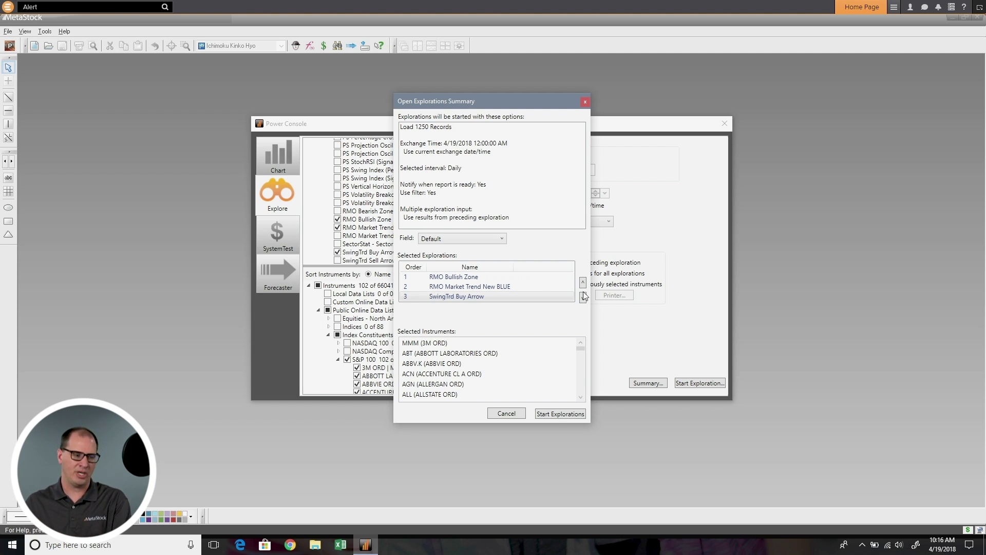
left_click(548, 414)
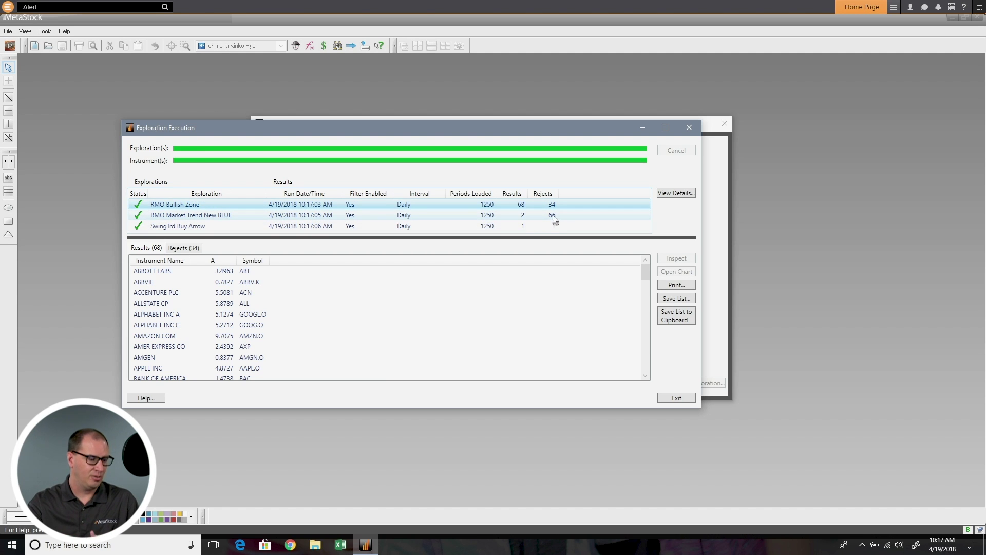
View the RMO Market Trend New BLUE and SwingTrd Buy Arrow results, selecting MORGAN STANLEY
left_click(523, 216)
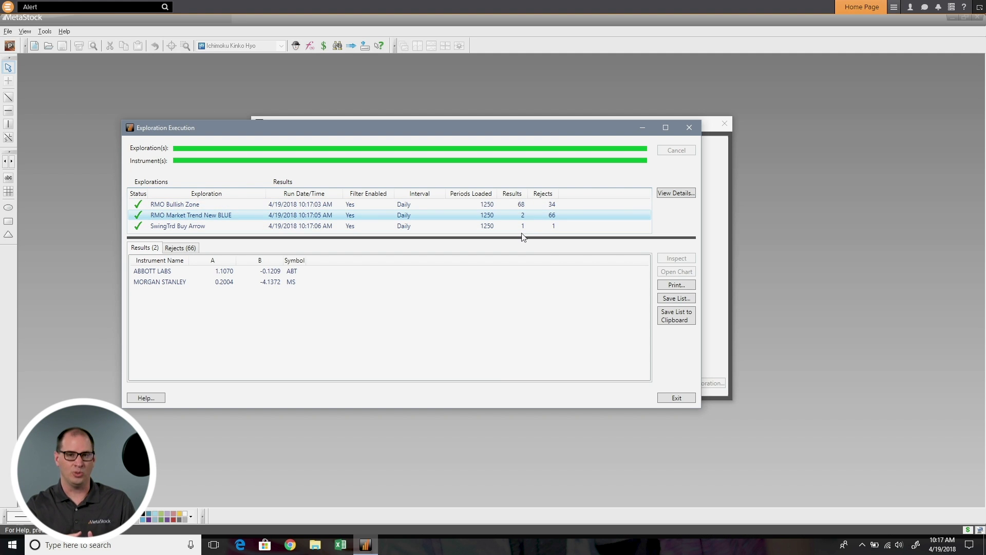
left_click(553, 226)
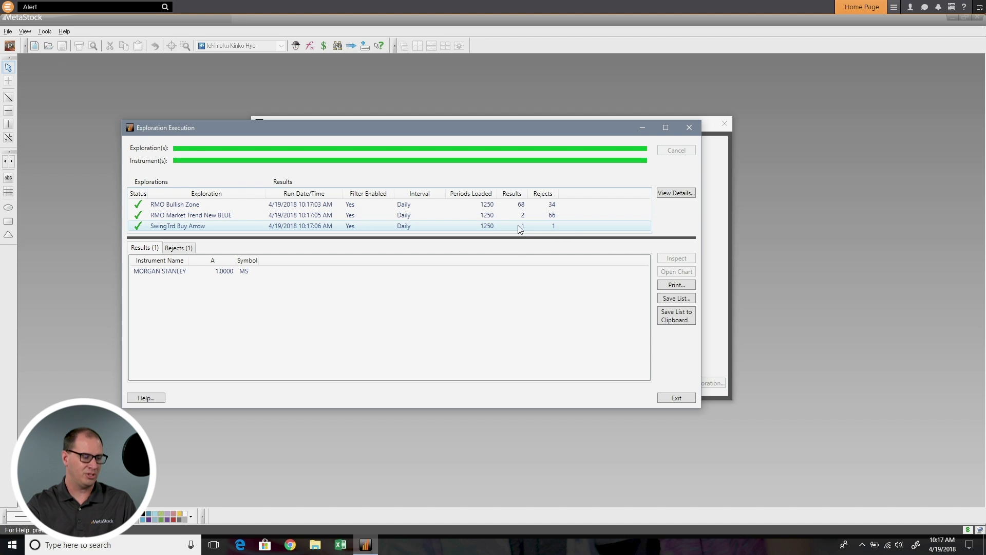
left_click(255, 273)
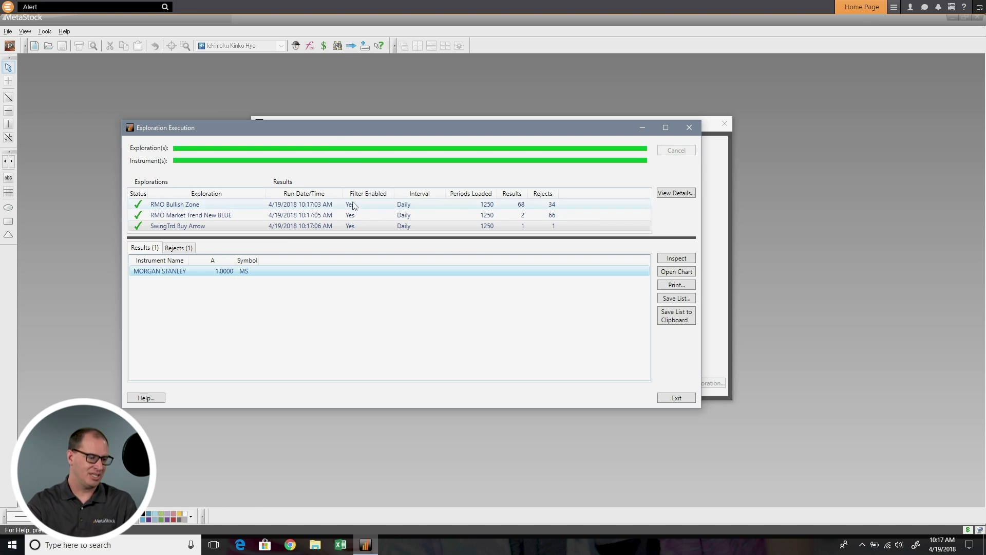
Check RMO Bullish Zone's 68 results and rejects, Market Trend's 2, SwingTrd's single result, then close
left_click(452, 205)
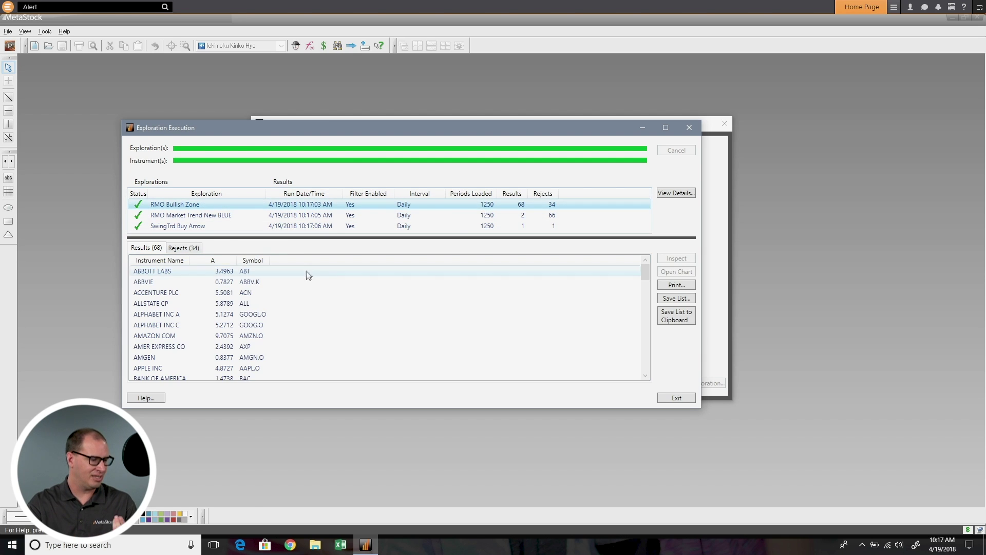
left_click(189, 249)
left_click(149, 248)
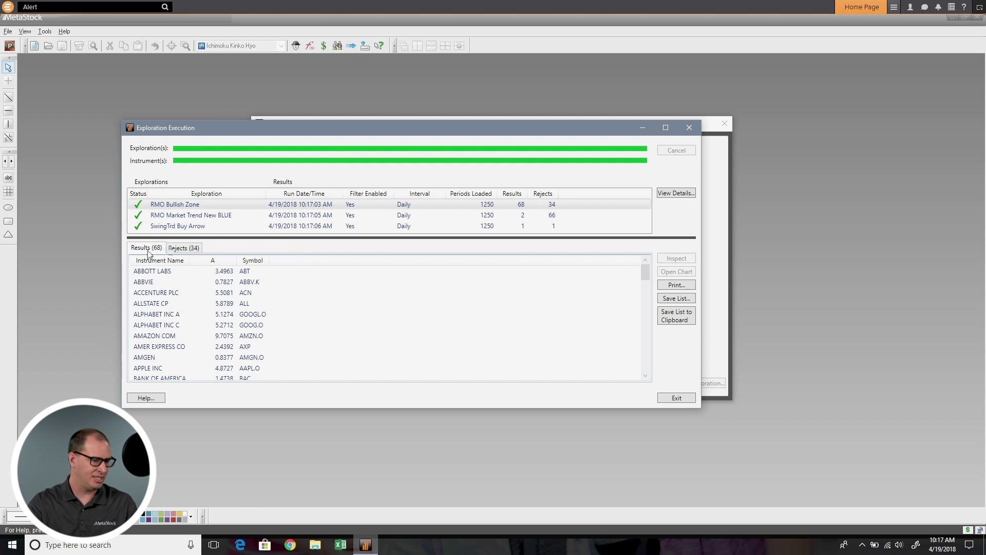
left_click(486, 215)
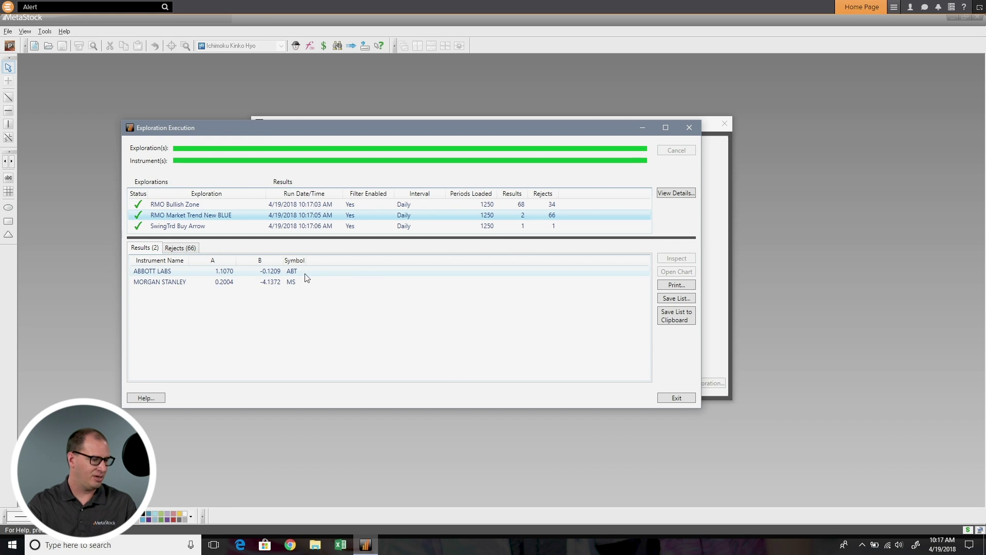
left_click(218, 282)
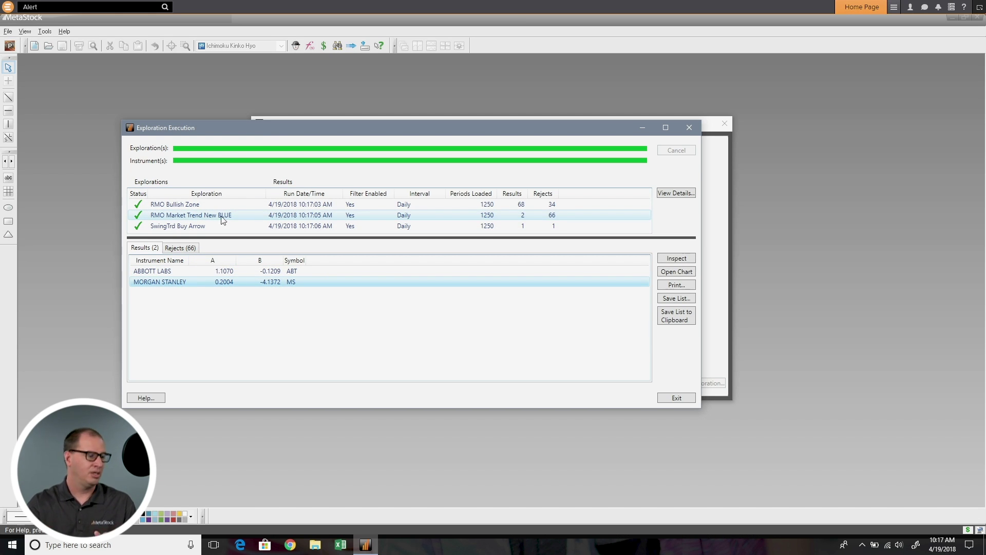
left_click(195, 229)
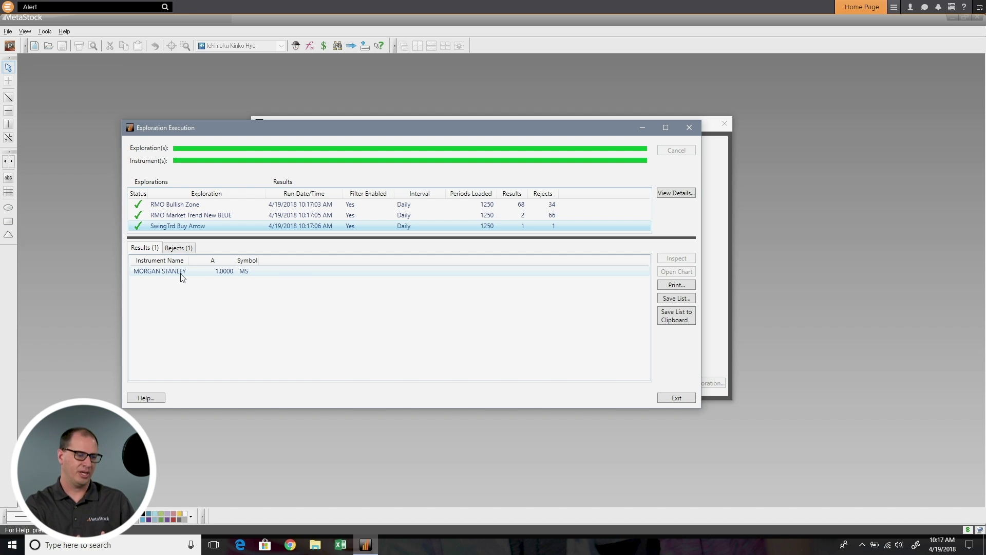
left_click(678, 398)
Open the saved report for RMO Bullish Zone from its right-click menu
scroll(419, 259, "up", 2)
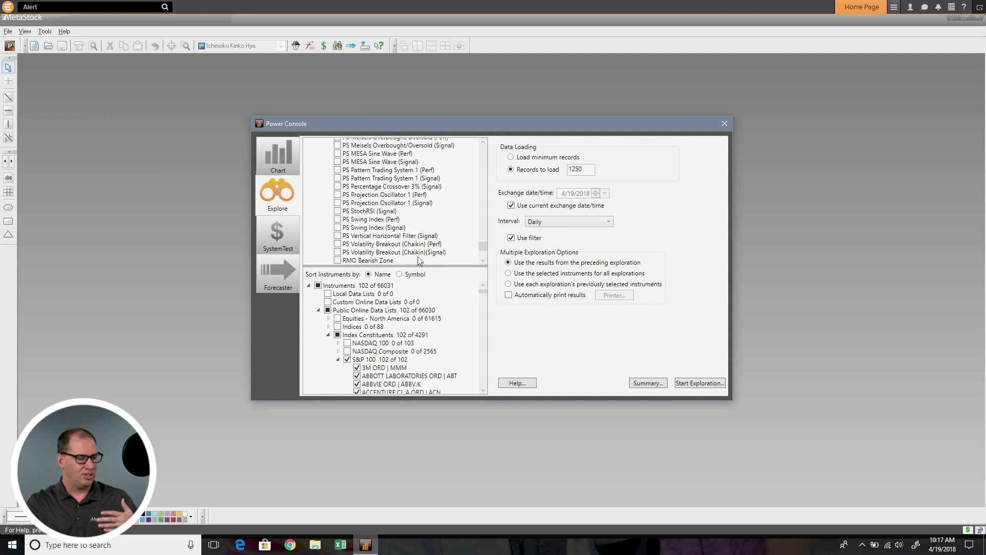
scroll(424, 216, "up", 10)
scroll(425, 199, "up", 5)
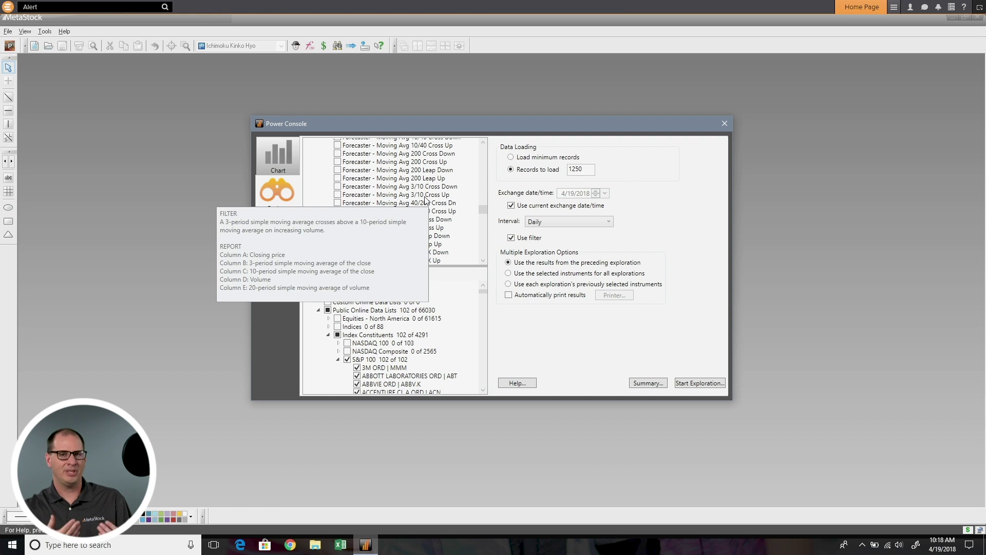
scroll(425, 201, "down", 8)
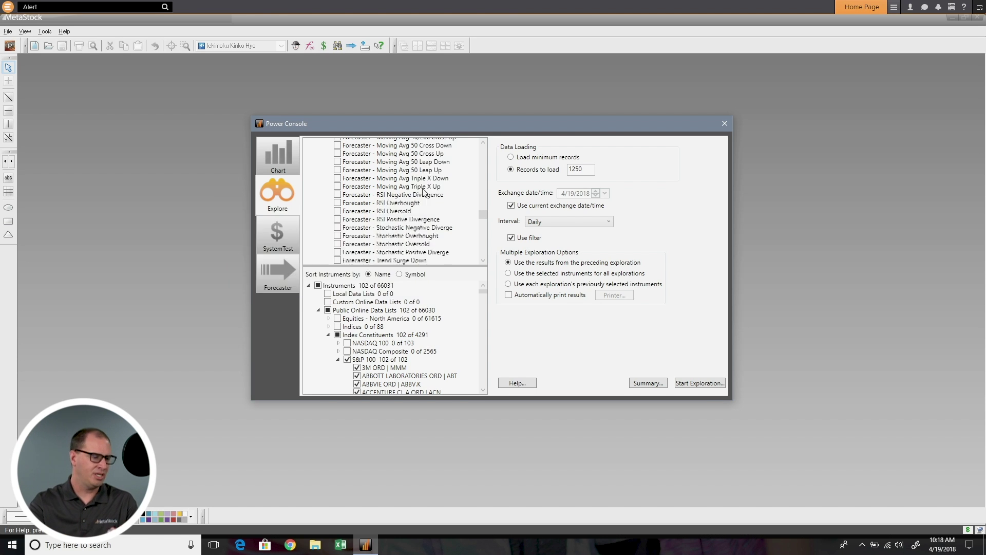
scroll(422, 192, "down", 10)
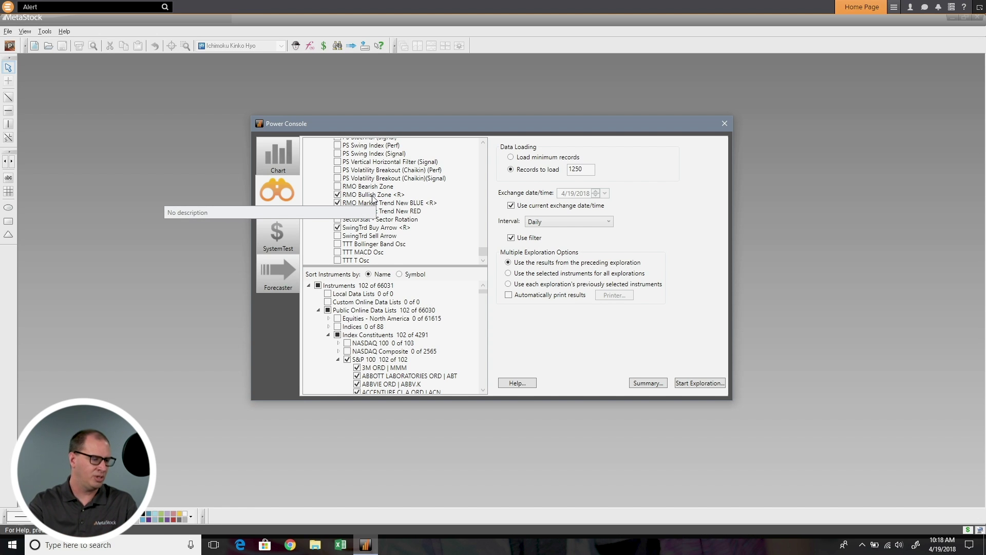
right_click(373, 198)
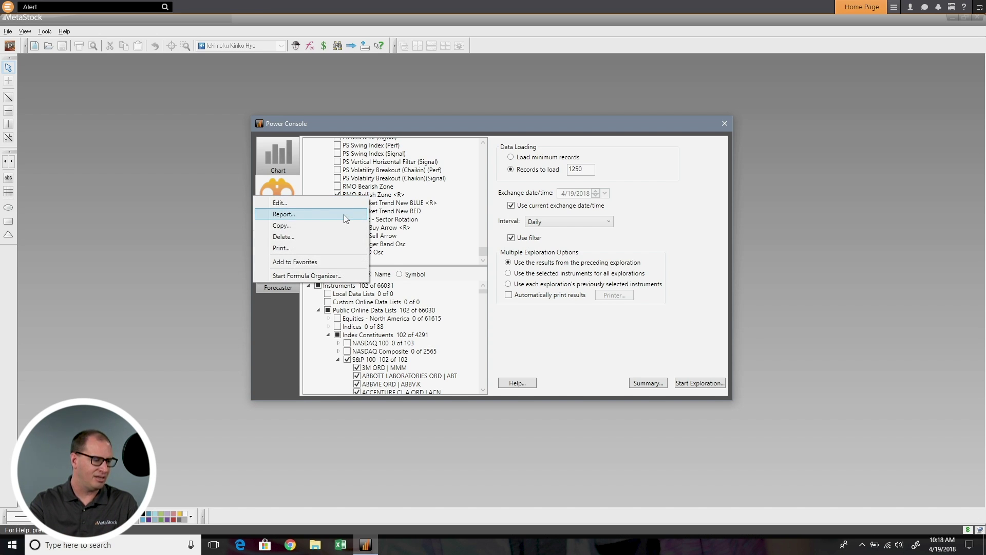
left_click(345, 219)
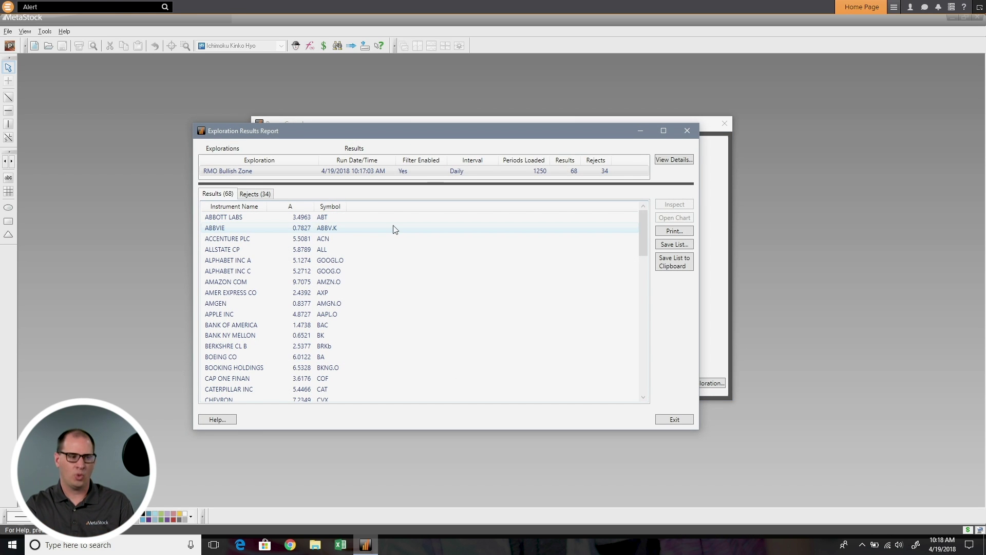
Select the RMO Bullish Zone report row, close the report, and return the list to the top
scroll(380, 257, "down", 2)
scroll(372, 275, "up", 2)
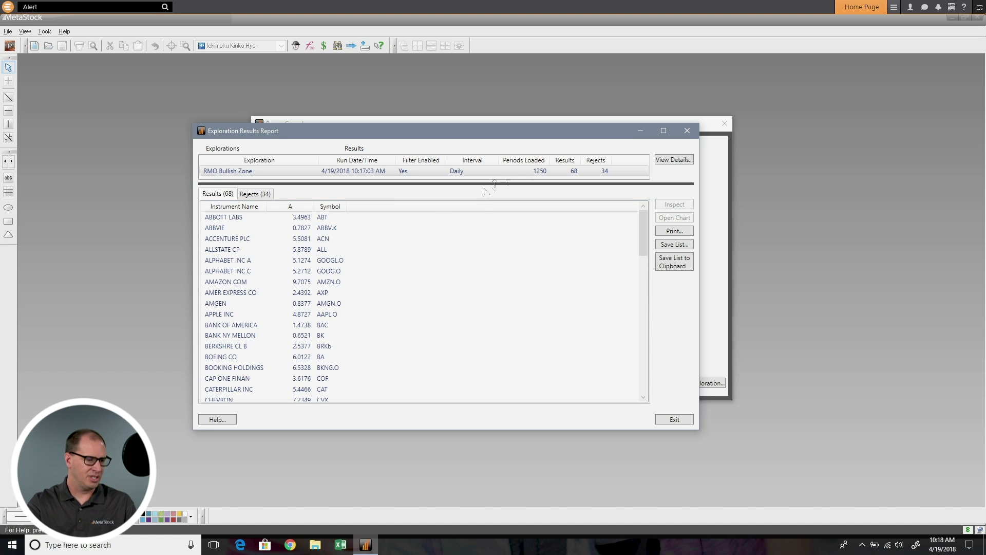
left_click(578, 175)
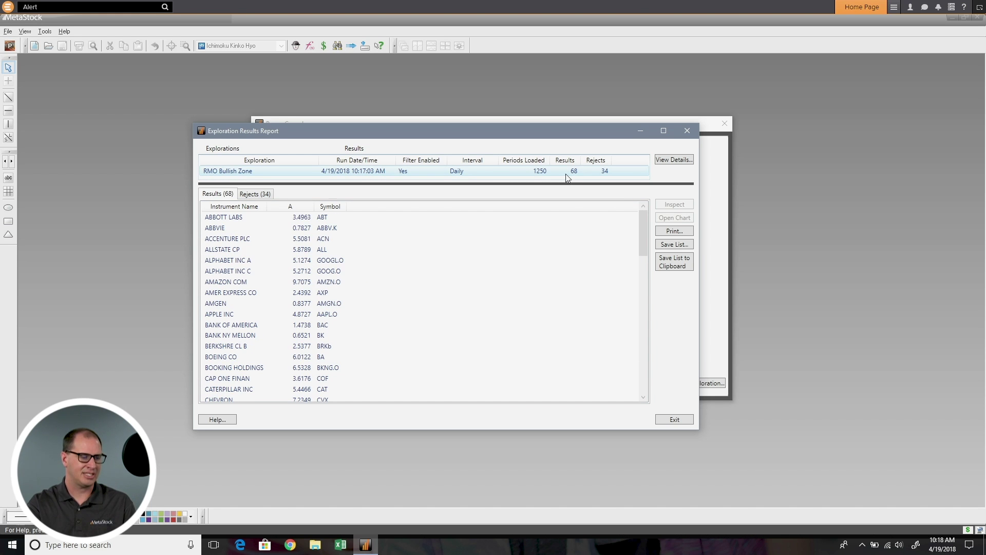
left_click(687, 130)
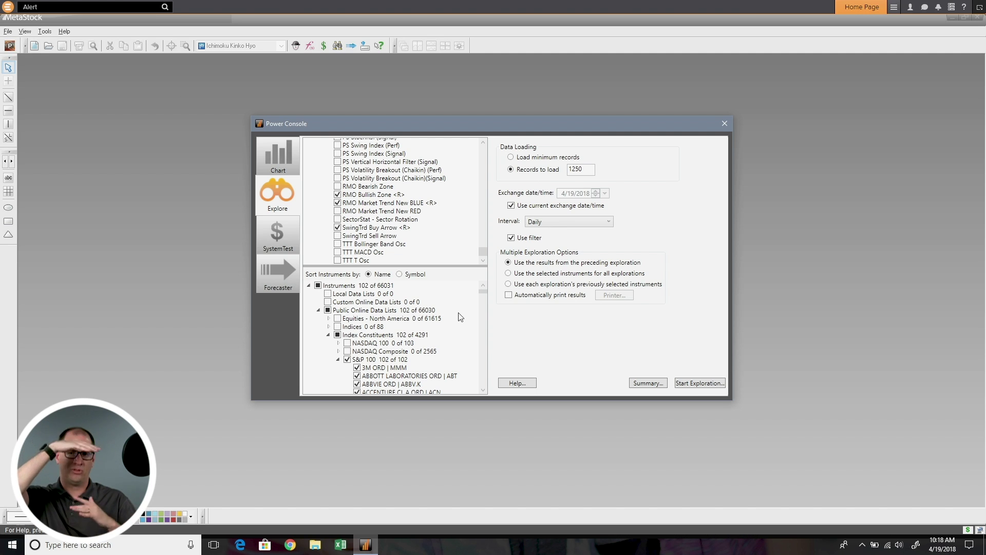
scroll(434, 208, "up", 15)
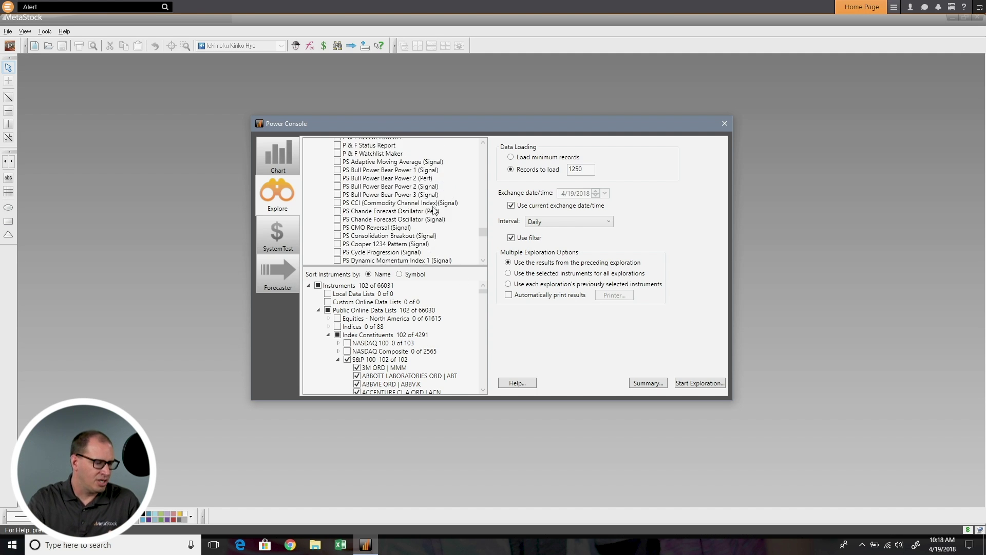
left_click_drag(482, 232, 482, 149)
right_click(362, 144)
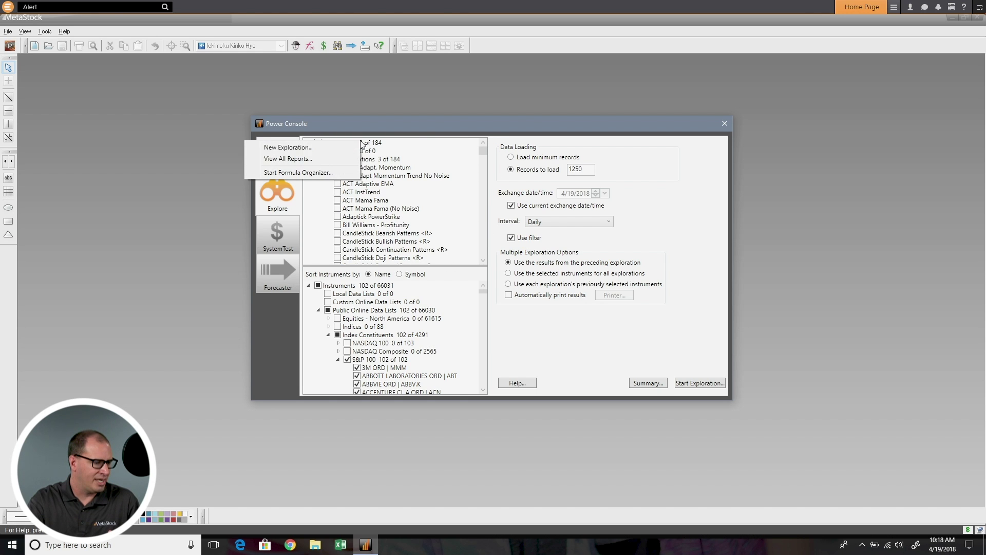
left_click(334, 159)
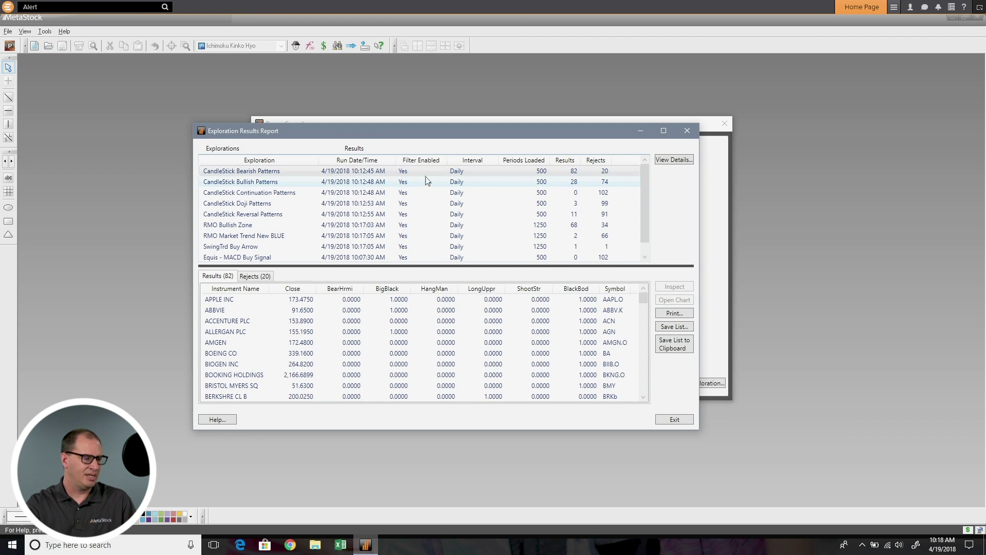
scroll(395, 221, "up", 1)
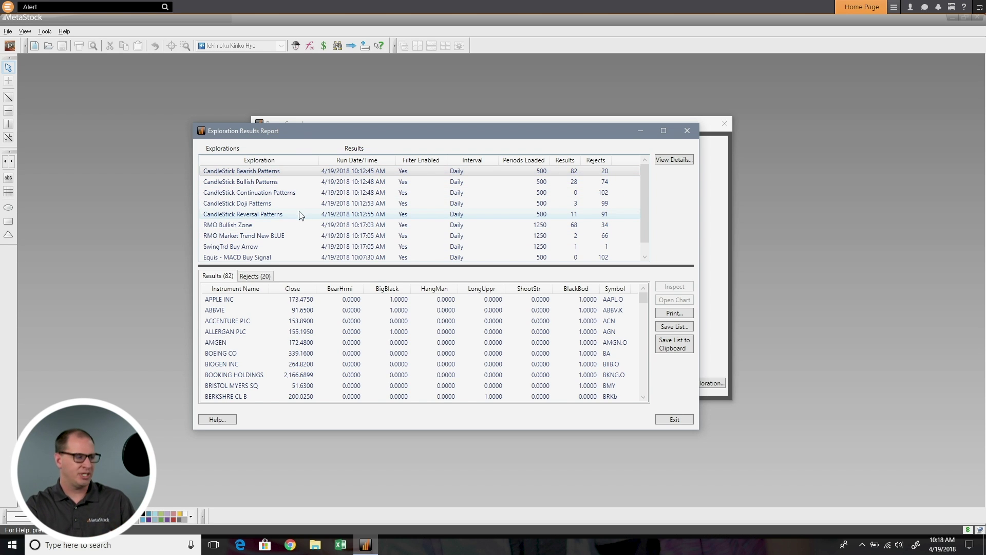
scroll(276, 225, "down", 1)
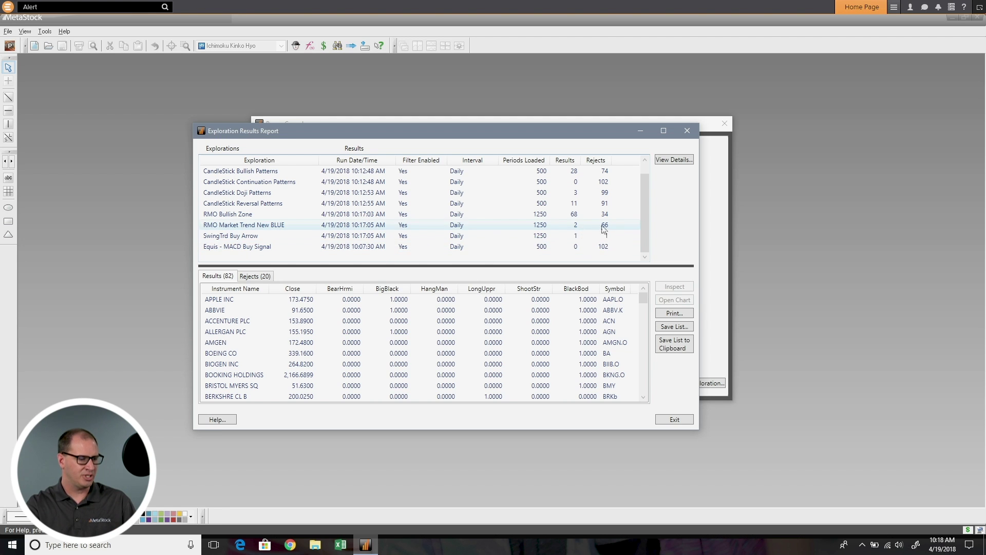
scroll(539, 205, "up", 1)
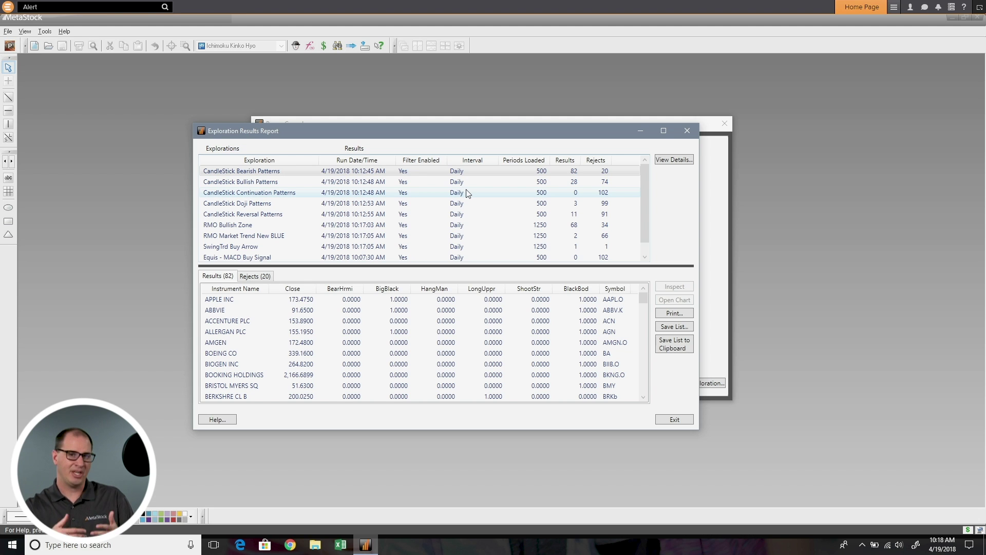
scroll(465, 191, "down", 1)
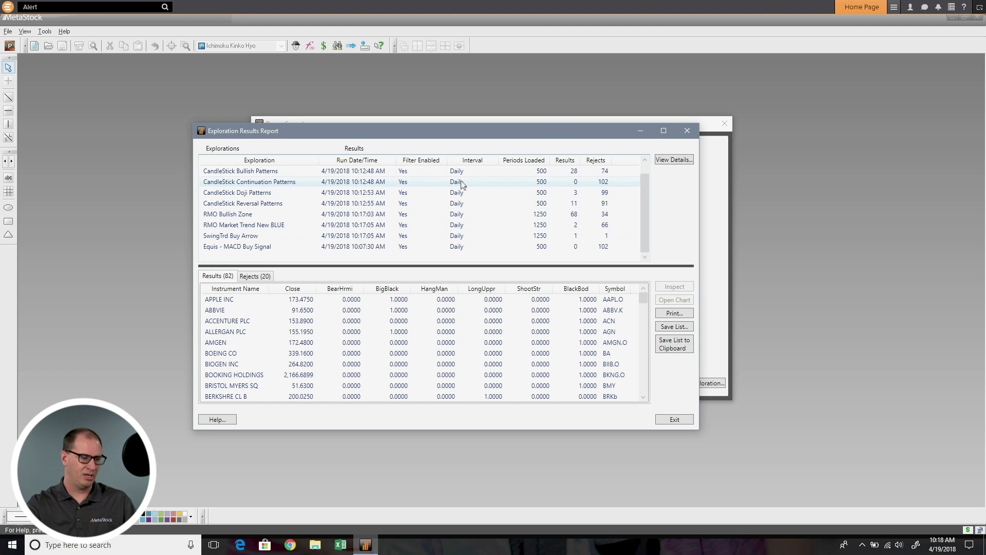
scroll(461, 190, "up", 1)
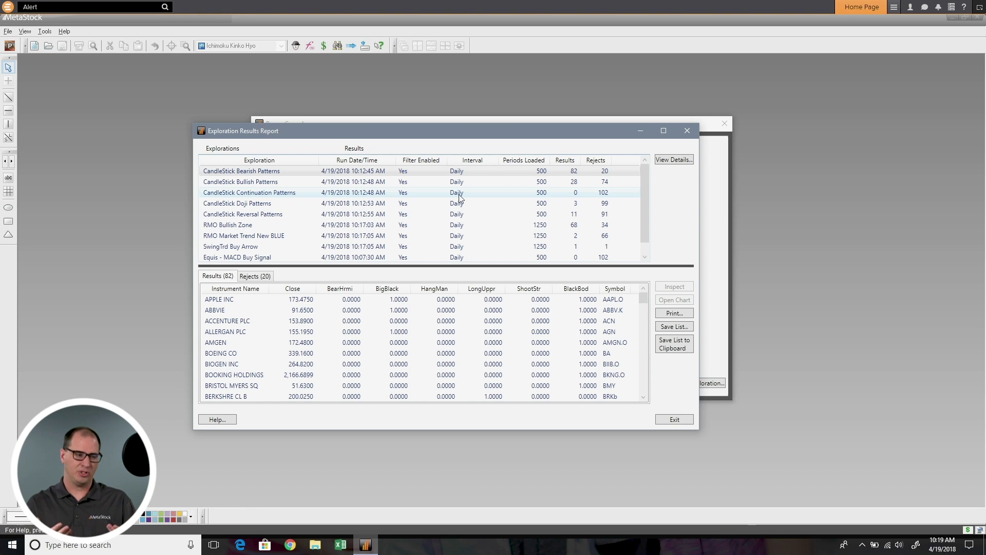
left_click(269, 174)
left_click(666, 161)
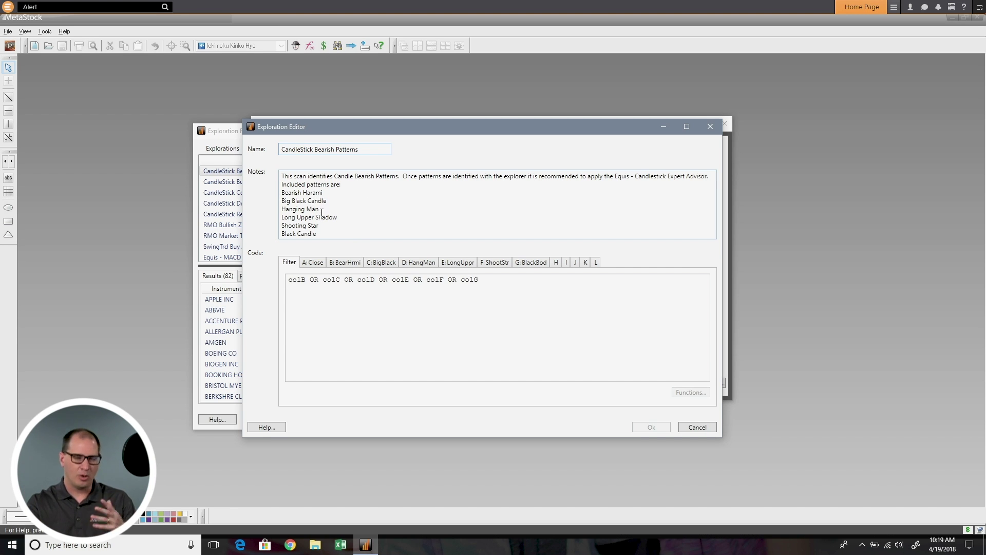
left_click(313, 264)
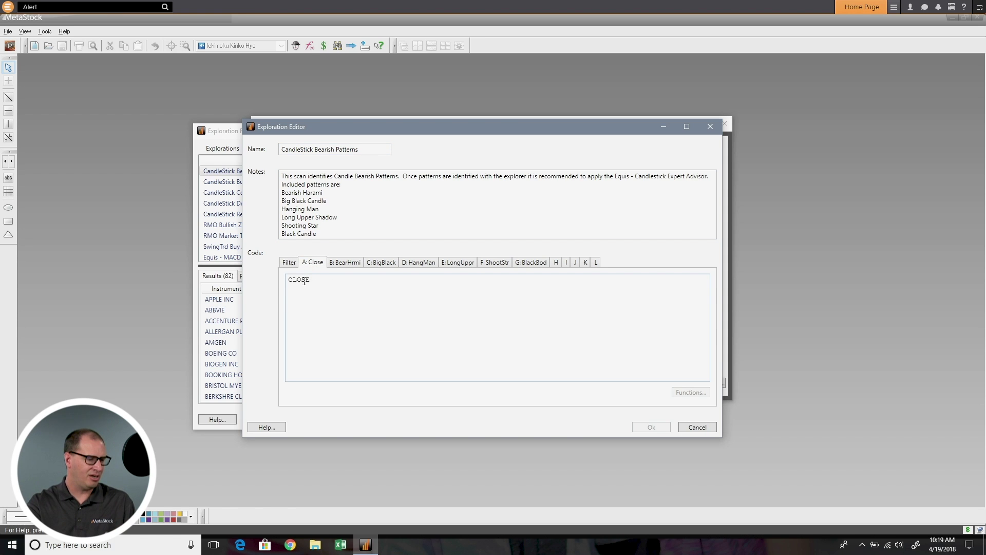
left_click(294, 263)
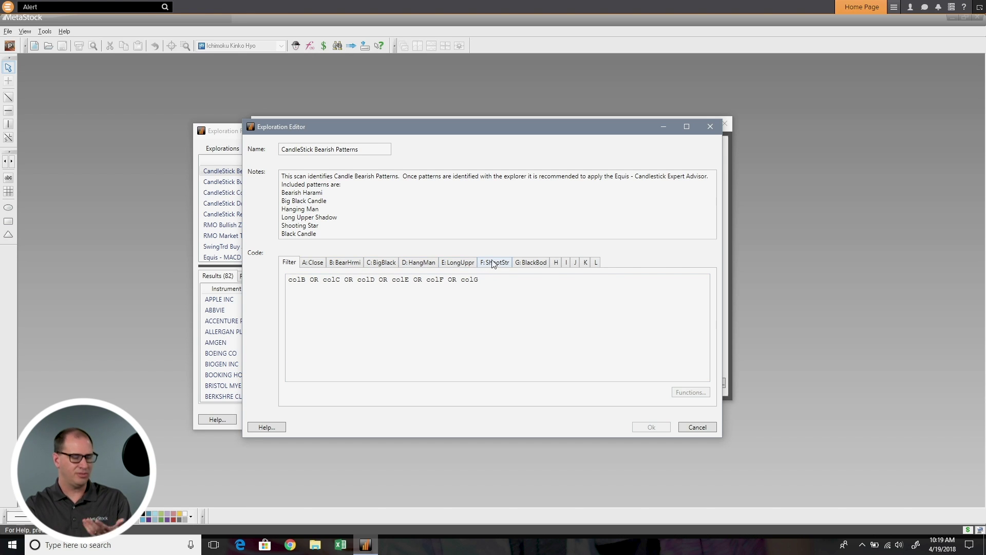
left_click(335, 265)
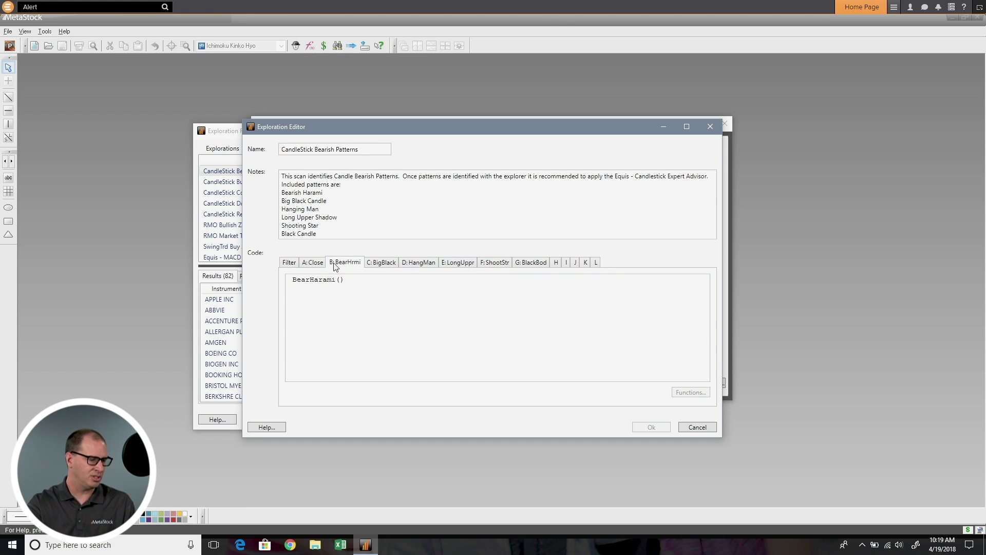
left_click(380, 265)
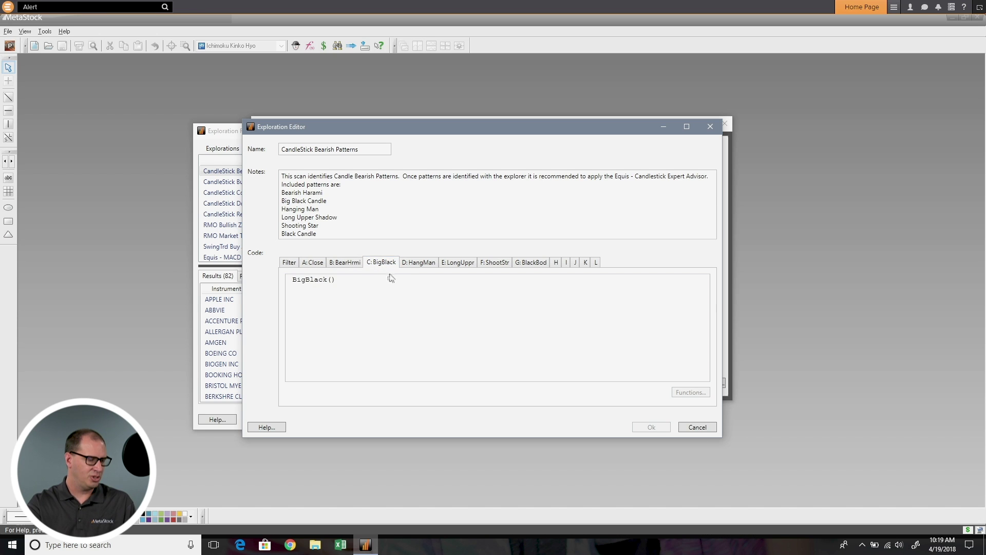
left_click(405, 266)
left_click(453, 265)
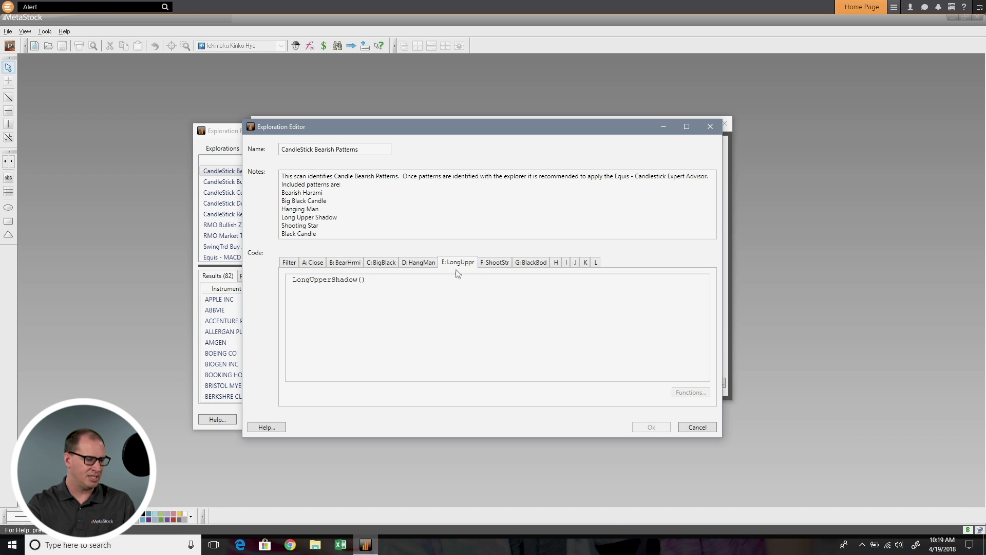
left_click(491, 263)
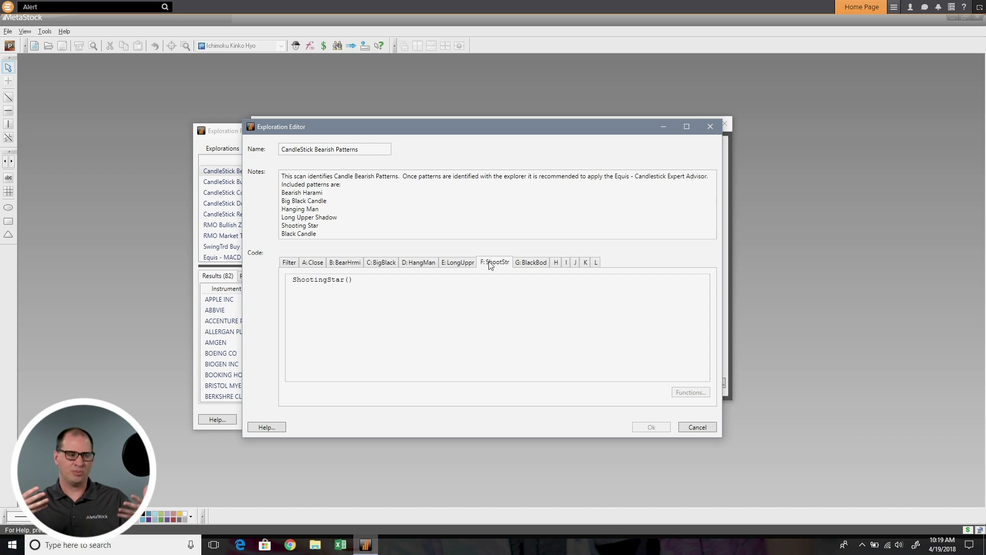
left_click(698, 427)
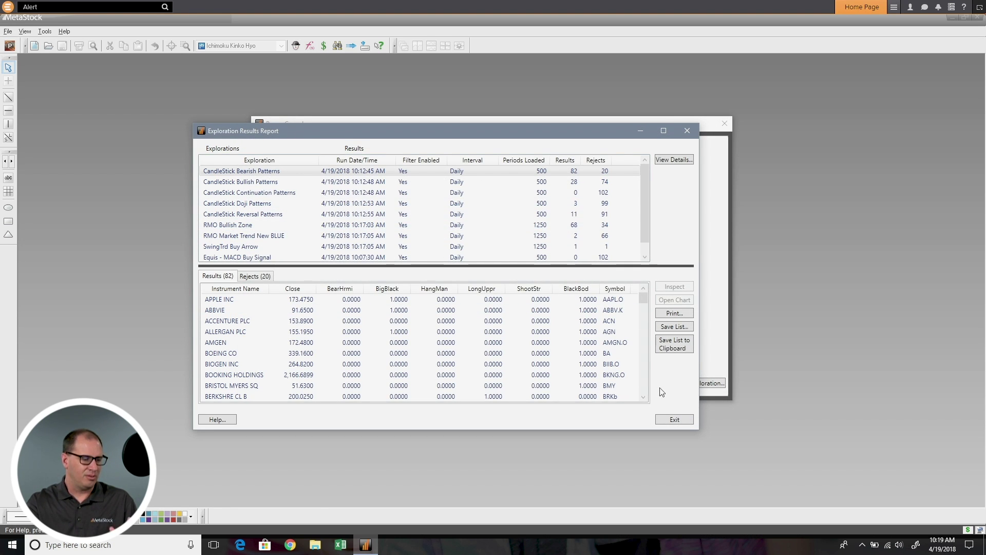
Exit the Exploration Results Report, leaving 3 of 184 explorations checked
left_click(668, 419)
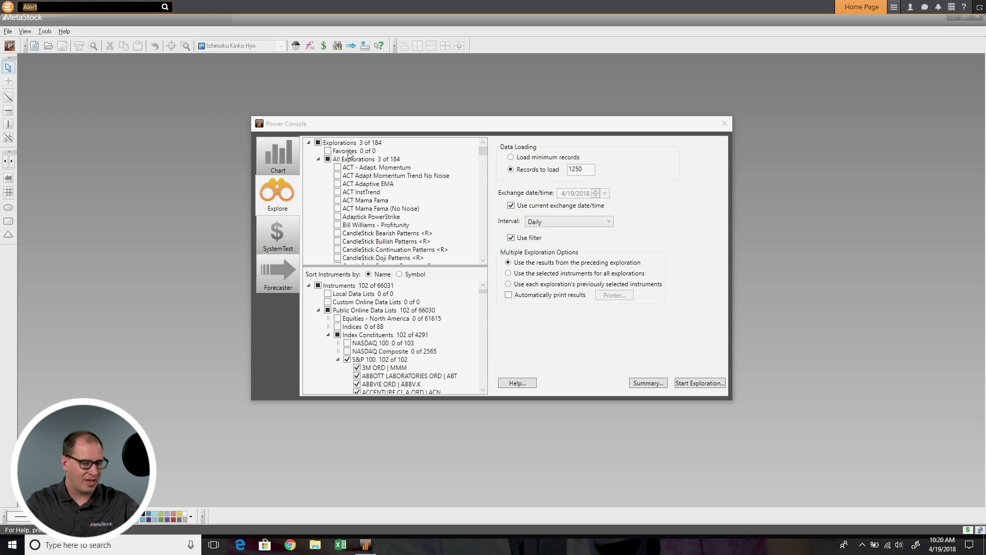
Add the CandleStick Bearish, Bullish and Doji Patterns explorations to Favorites
right_click(382, 236)
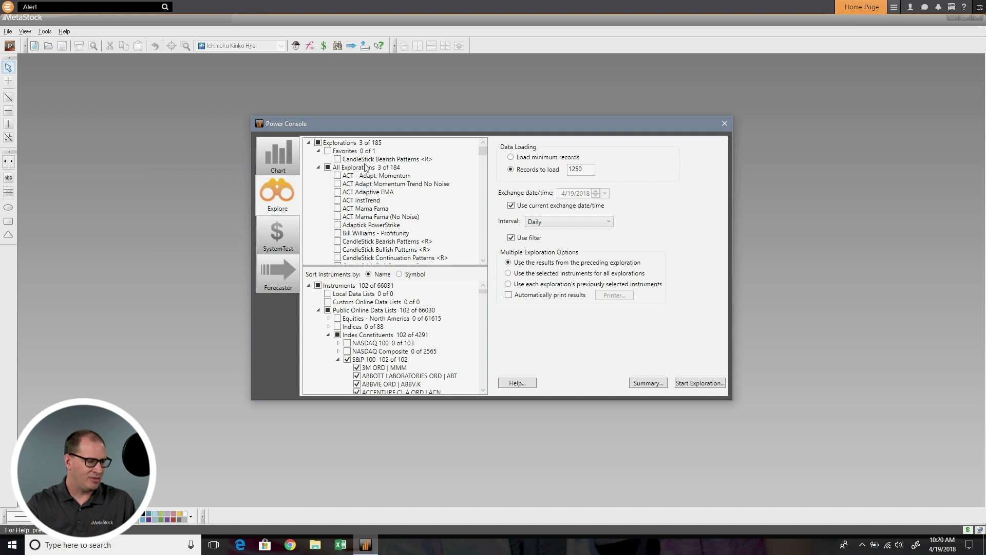
mouse_move(383, 249)
right_click(379, 251)
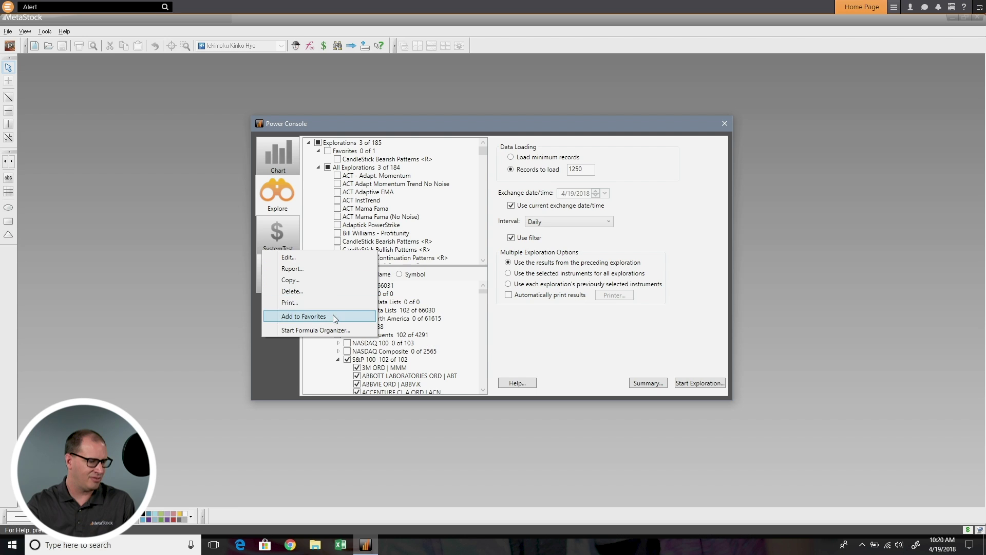
left_click(408, 253)
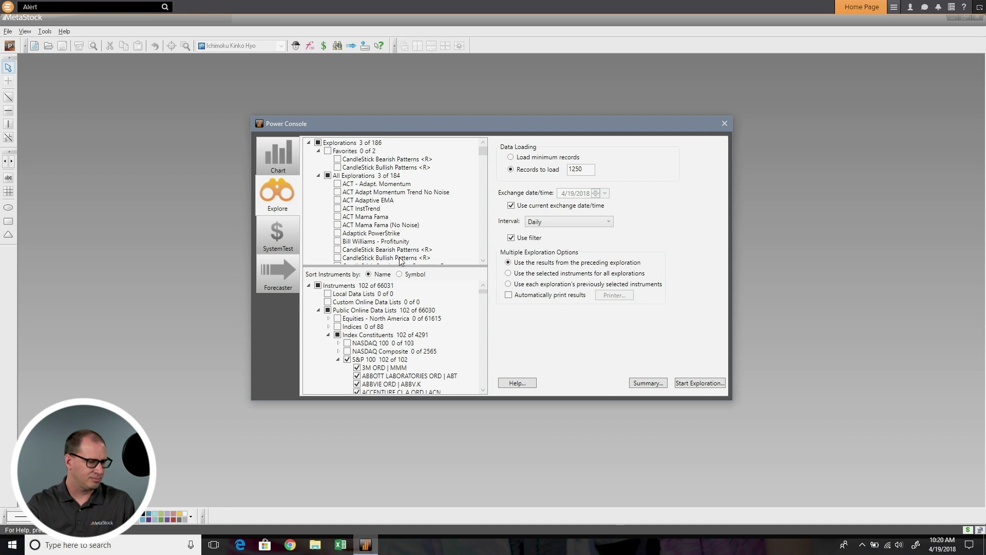
scroll(401, 260, "down", 3)
right_click(405, 204)
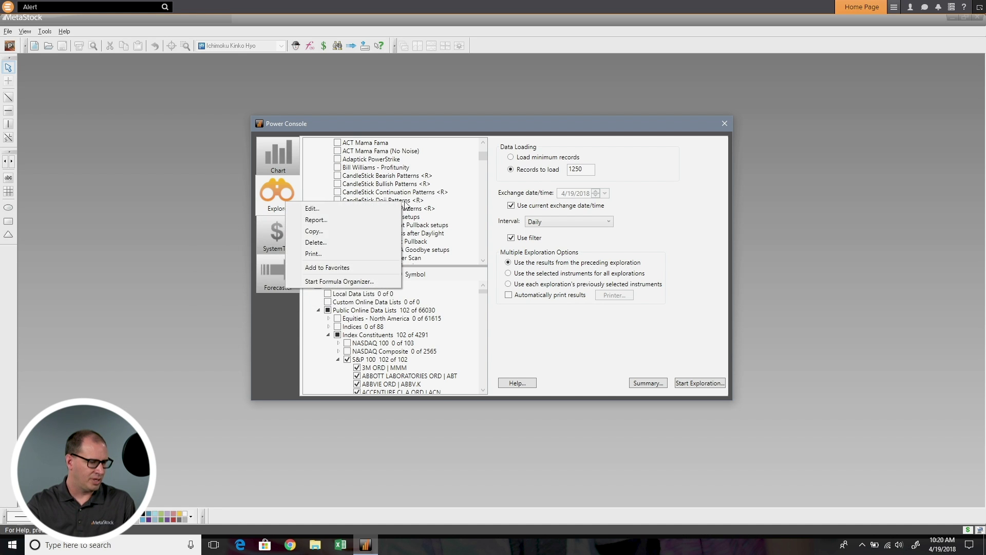
left_click(350, 266)
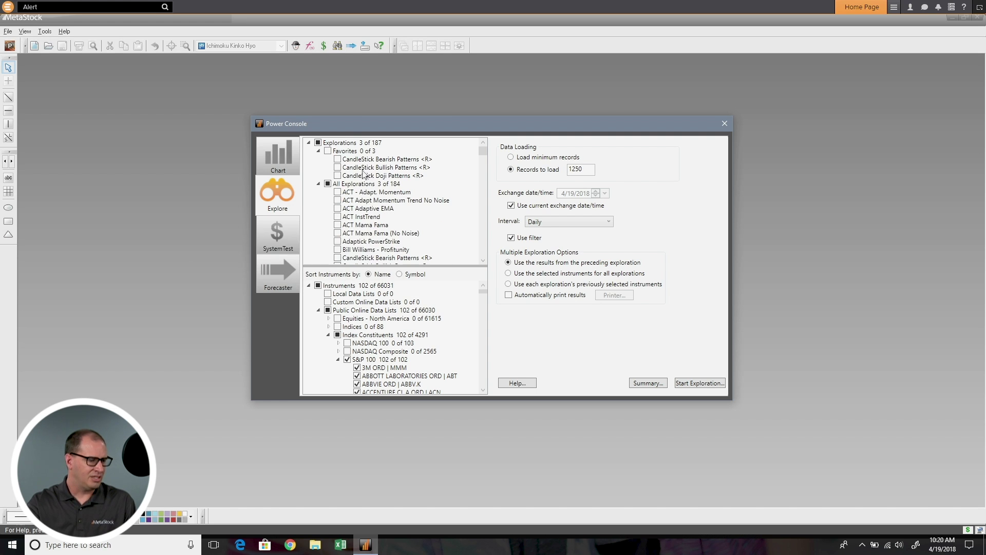
Uncheck the Explorations root so 0 of 184 explorations are selected
left_click(318, 142)
scroll(383, 216, "down", 18)
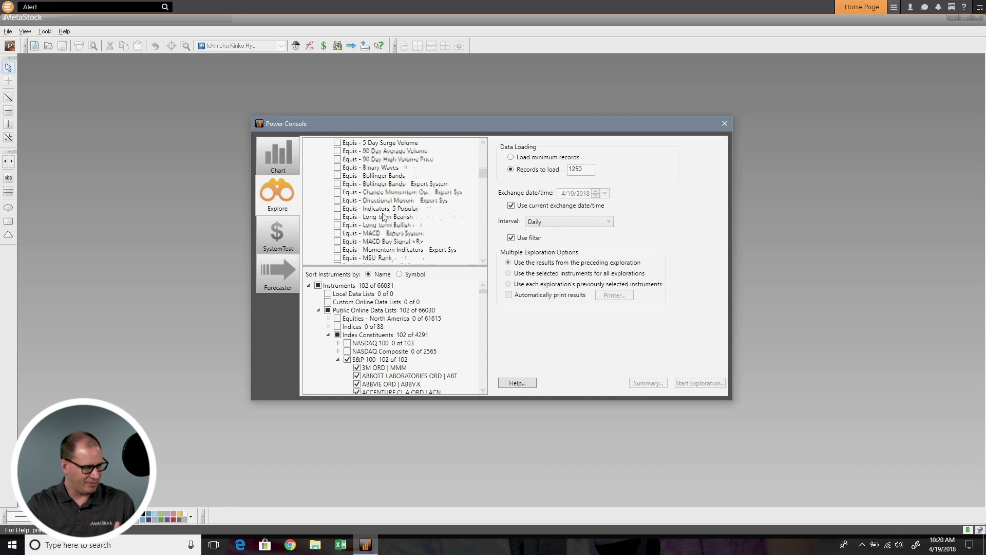
scroll(382, 216, "down", 20)
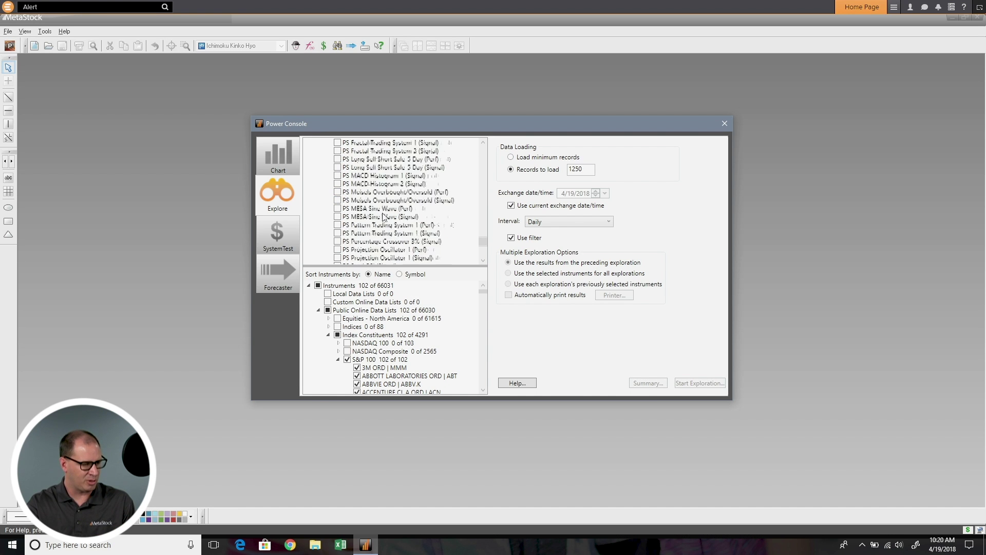
scroll(382, 216, "up", 20)
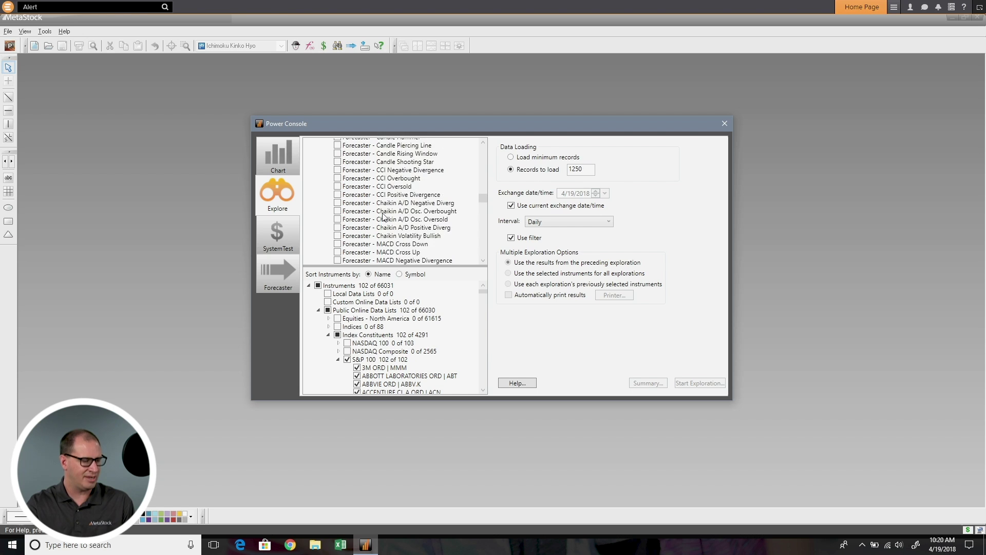
scroll(383, 217, "up", 12)
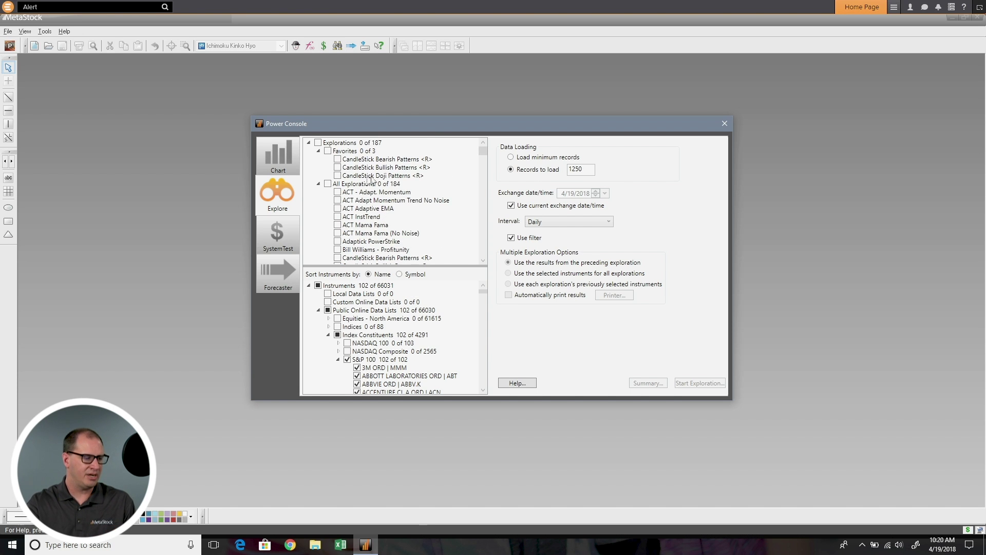
mouse_move(385, 159)
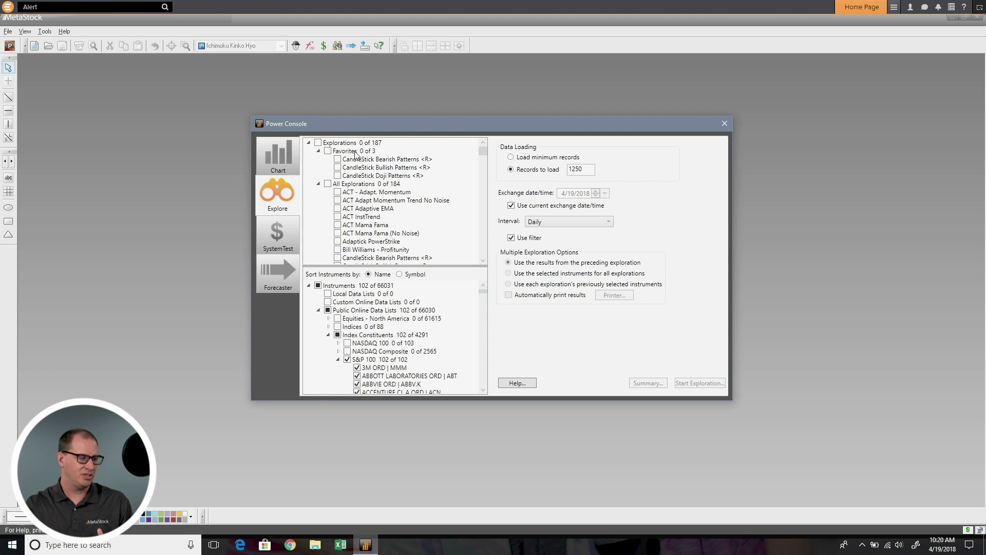
Open the combined reports view for all Favorites explorations
right_click(356, 154)
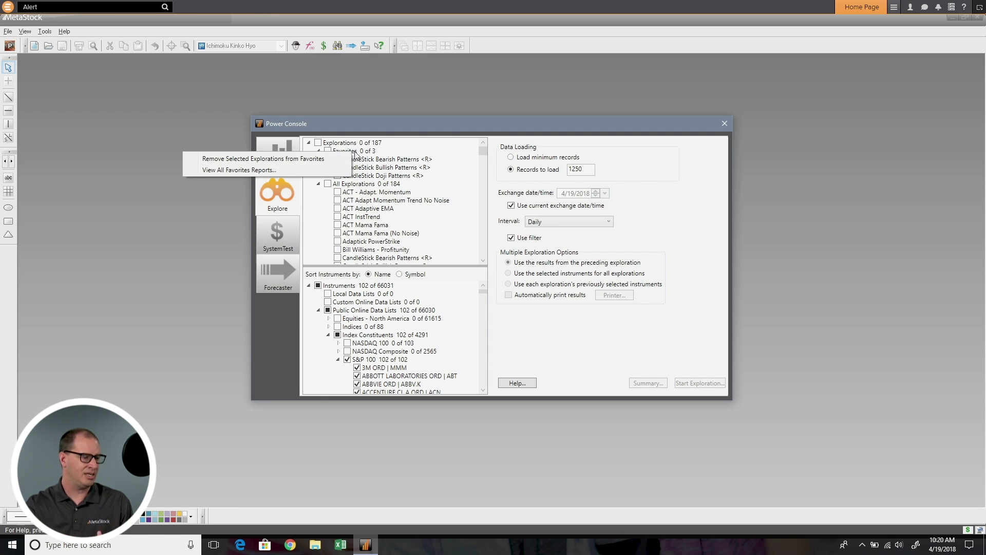
left_click(311, 174)
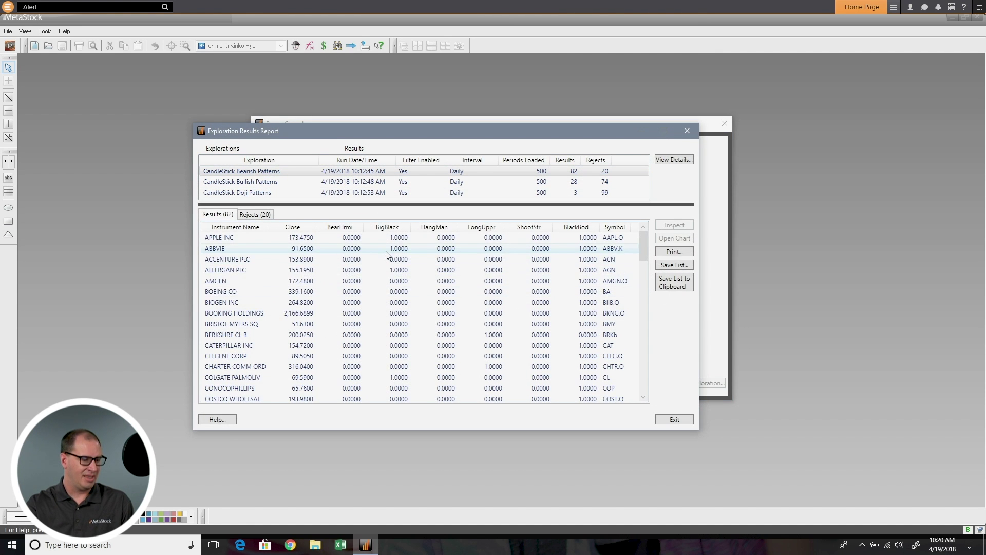
scroll(393, 290, "down", 5)
scroll(393, 267, "up", 5)
Review the CandleStick Bullish Patterns and Doji Patterns results, then close the report
left_click(390, 182)
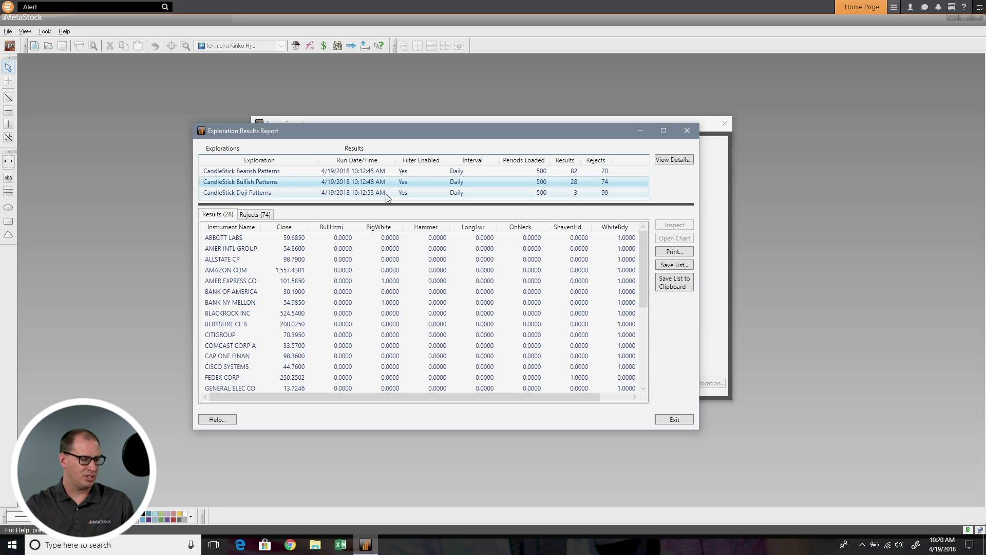
left_click(388, 193)
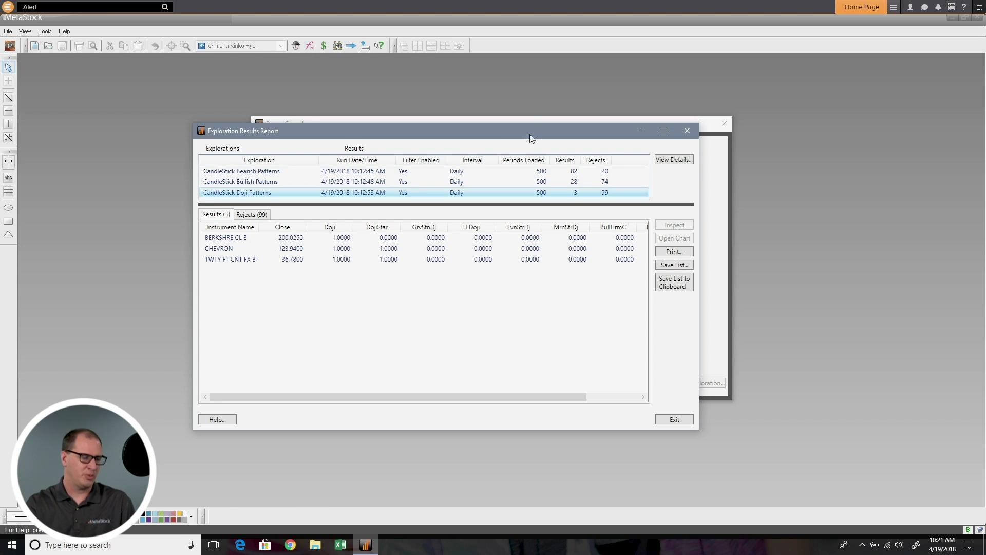
left_click(687, 131)
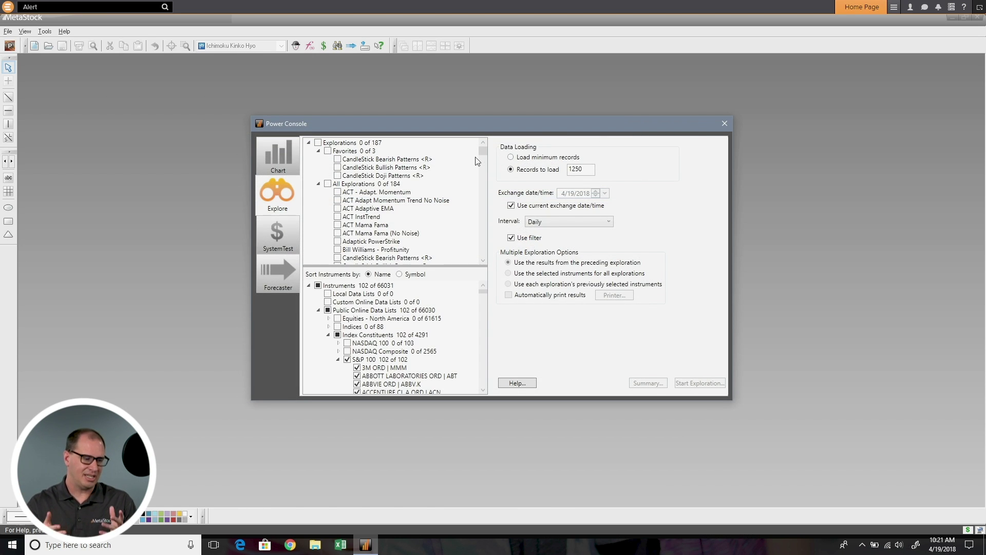